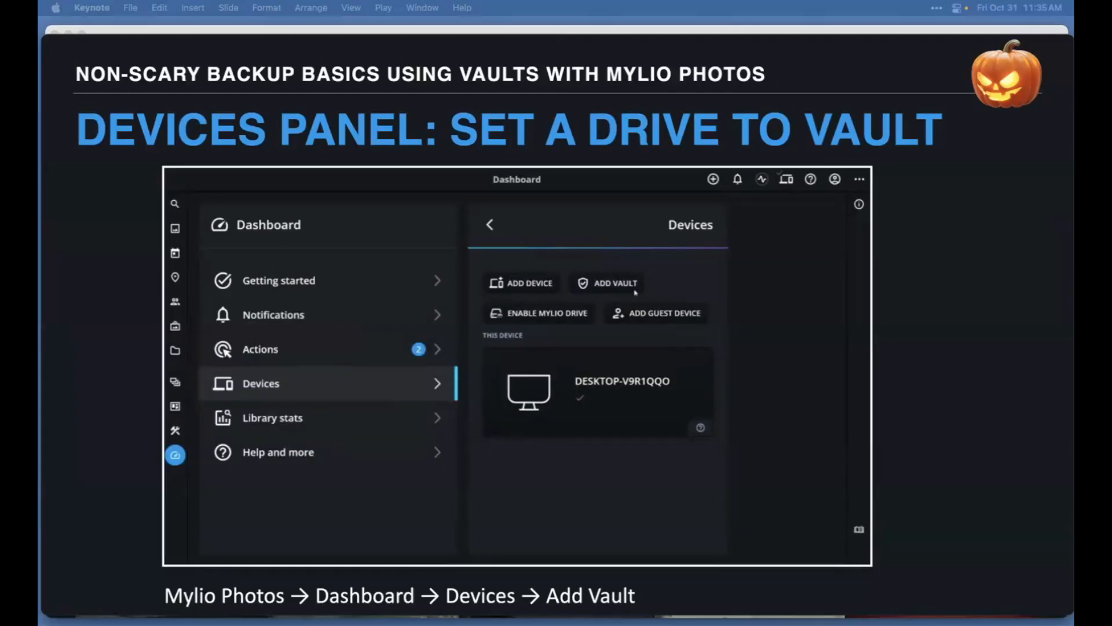
Switch to Mylio Photos and open the Devices section of the Dashboard.
key("super+Tab")
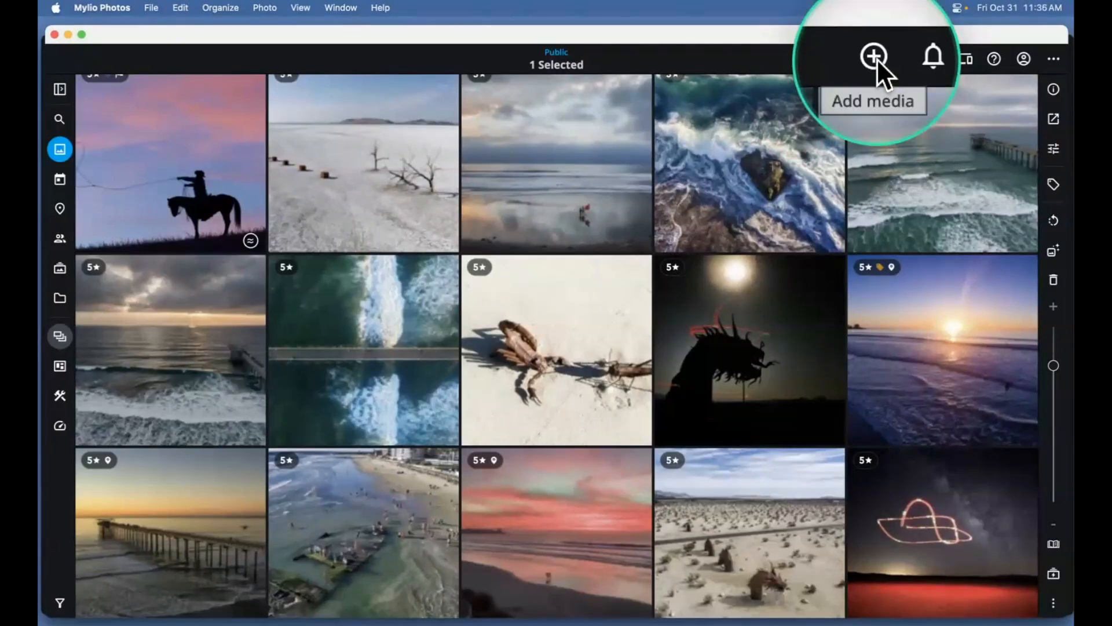
left_click(963, 58)
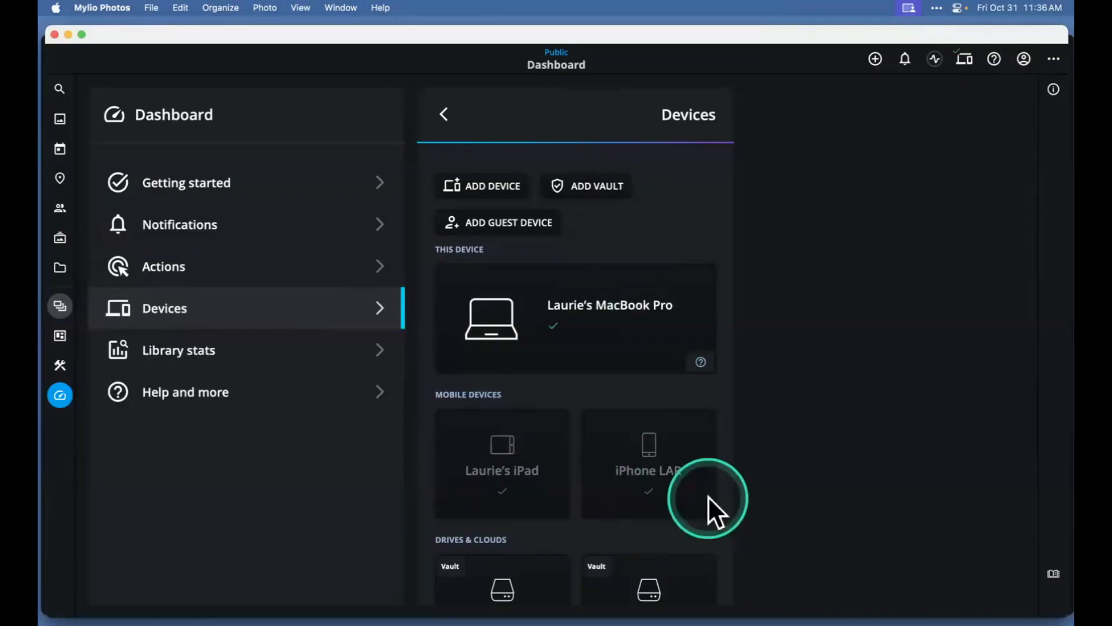
left_click(60, 120)
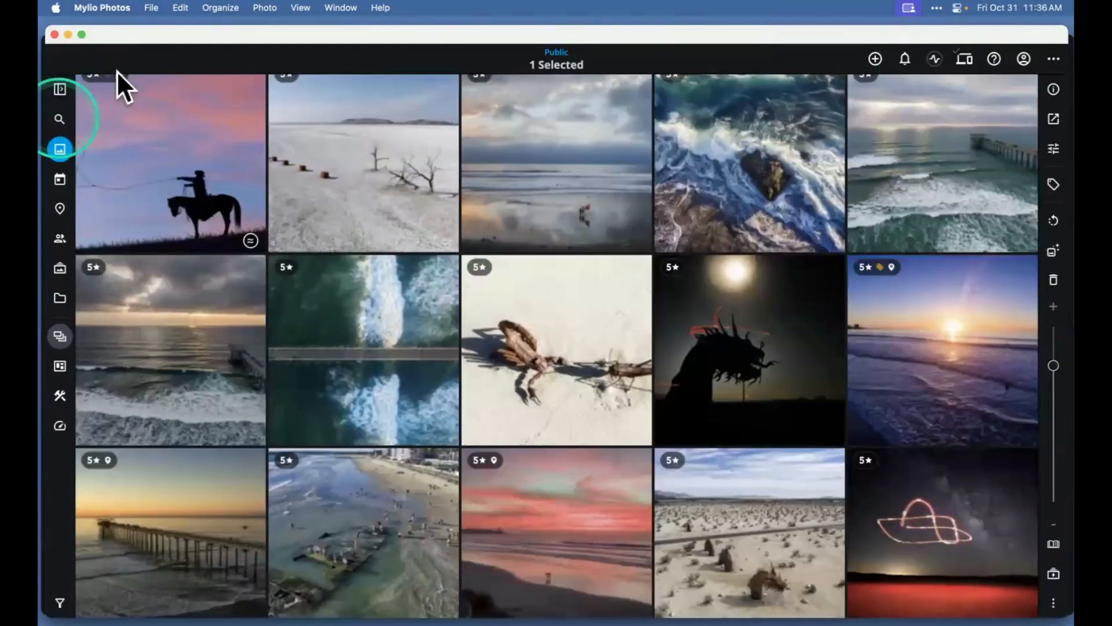
left_click(61, 439)
left_click(152, 311)
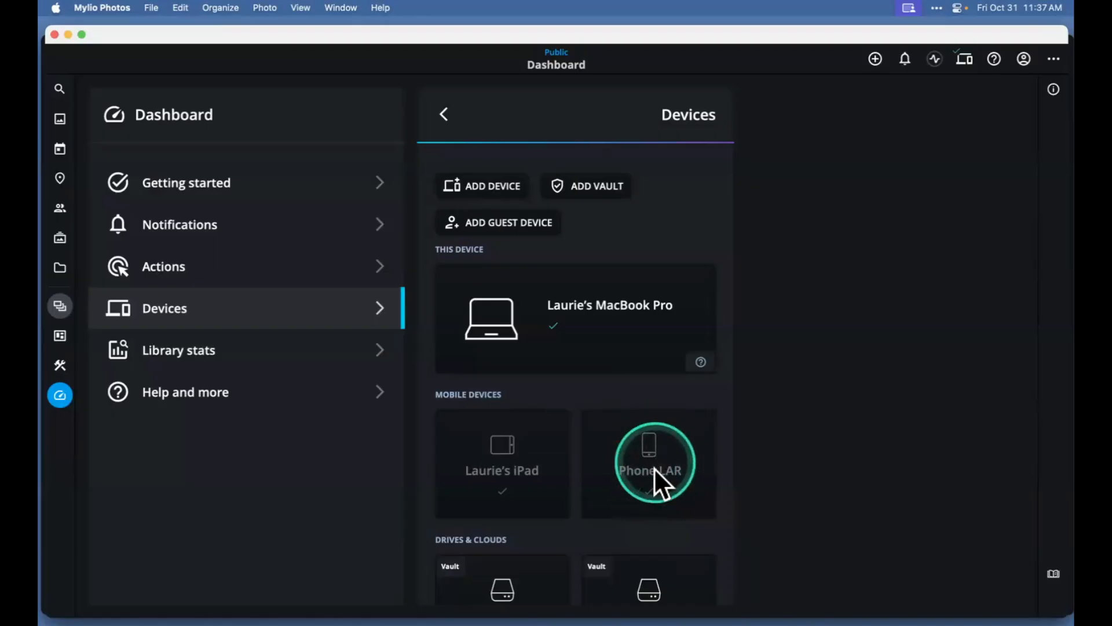
Add the connected external drive SourcePics as a Protection Vault and dismiss the introductory tips.
scroll(651, 474, "down", 5)
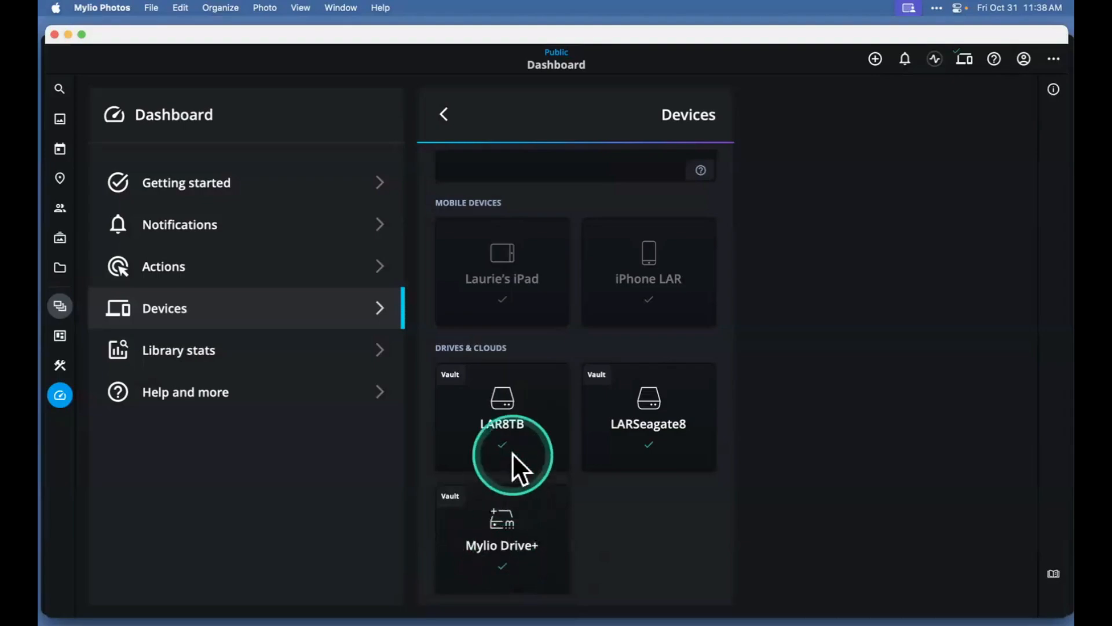
scroll(512, 453, "up", 5)
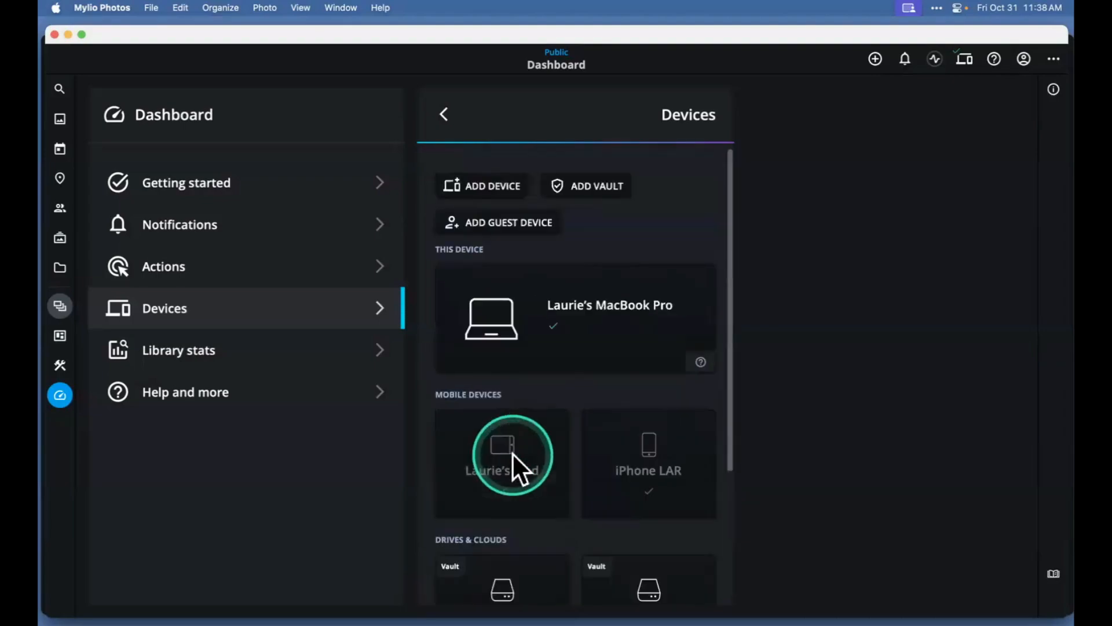
left_click(583, 189)
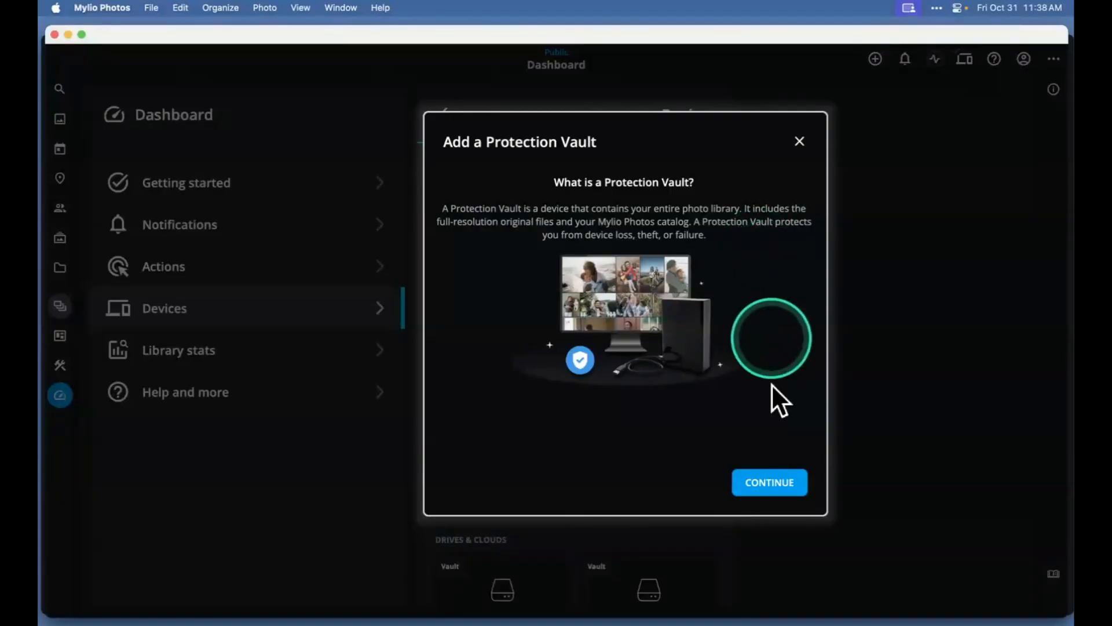
left_click(773, 481)
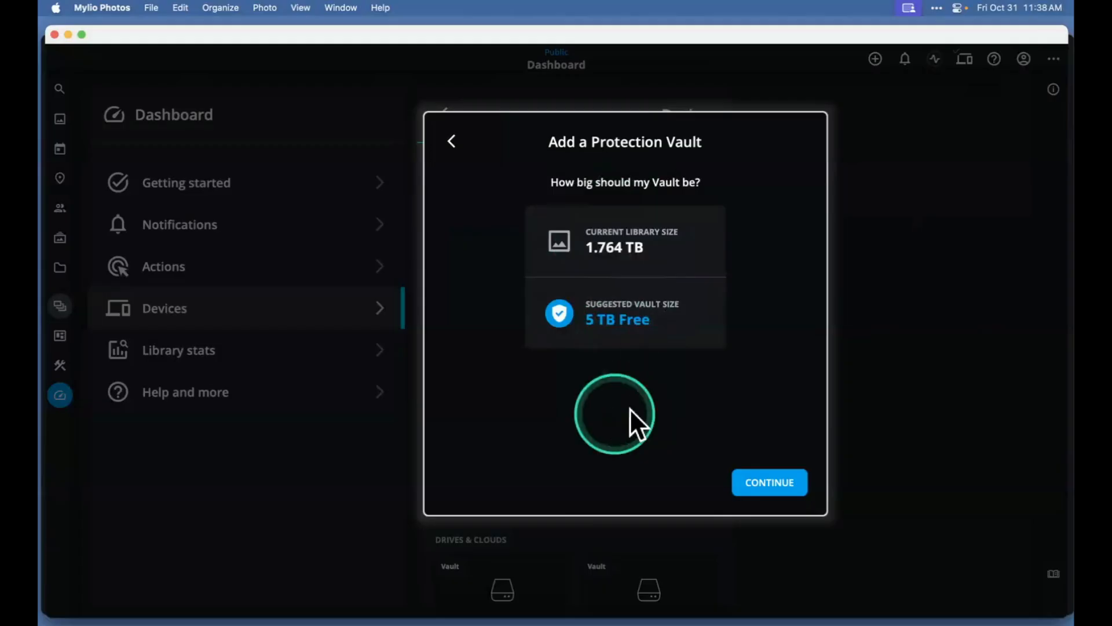
left_click(777, 482)
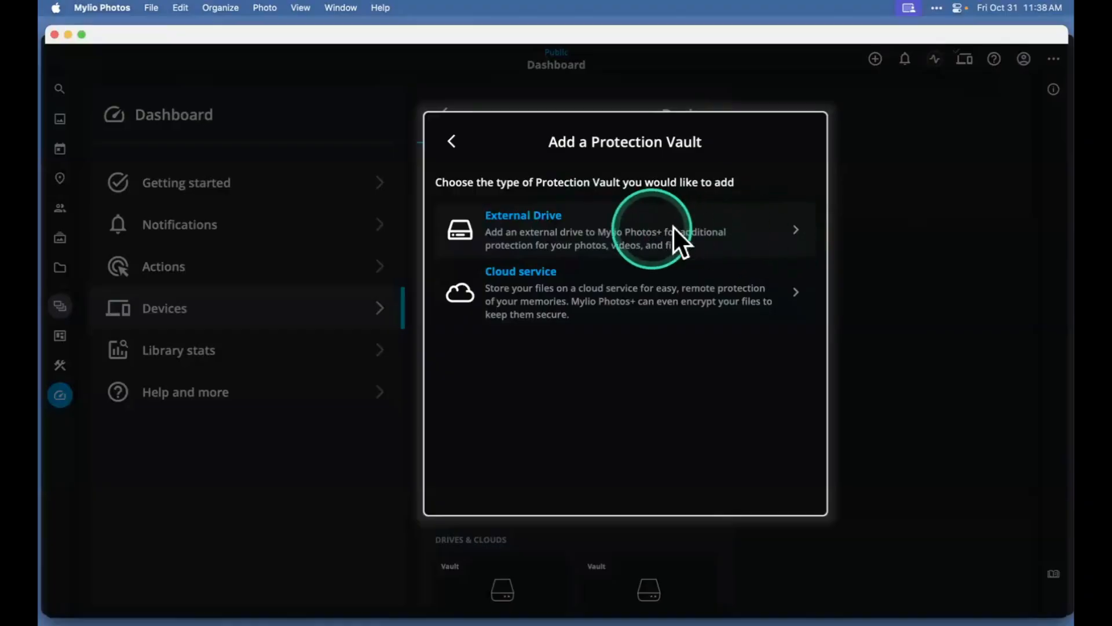
left_click(734, 231)
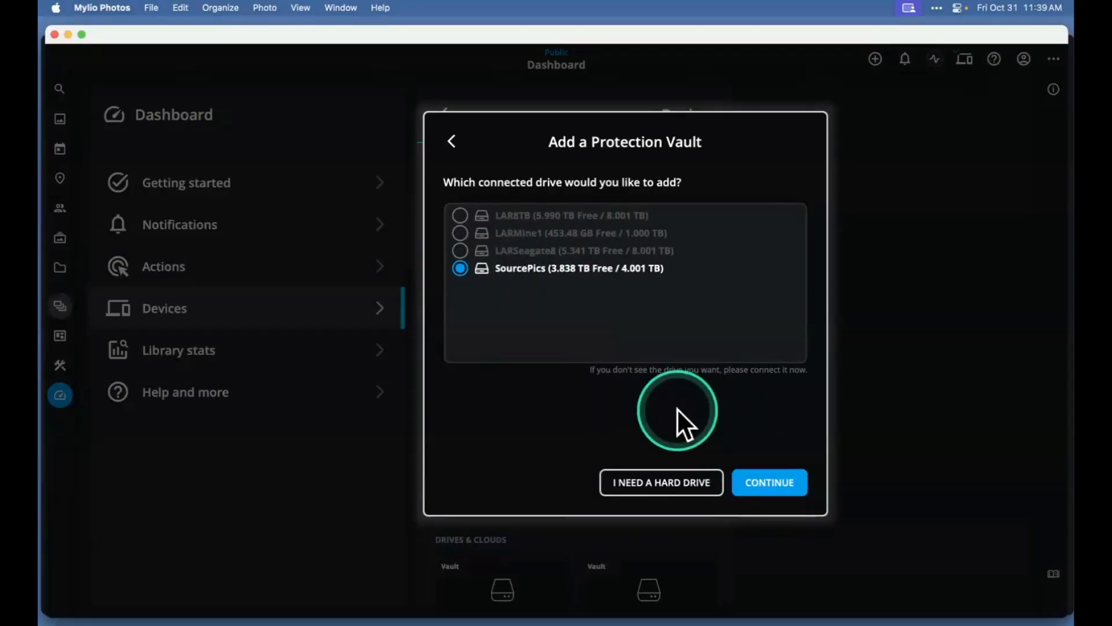
left_click(654, 488)
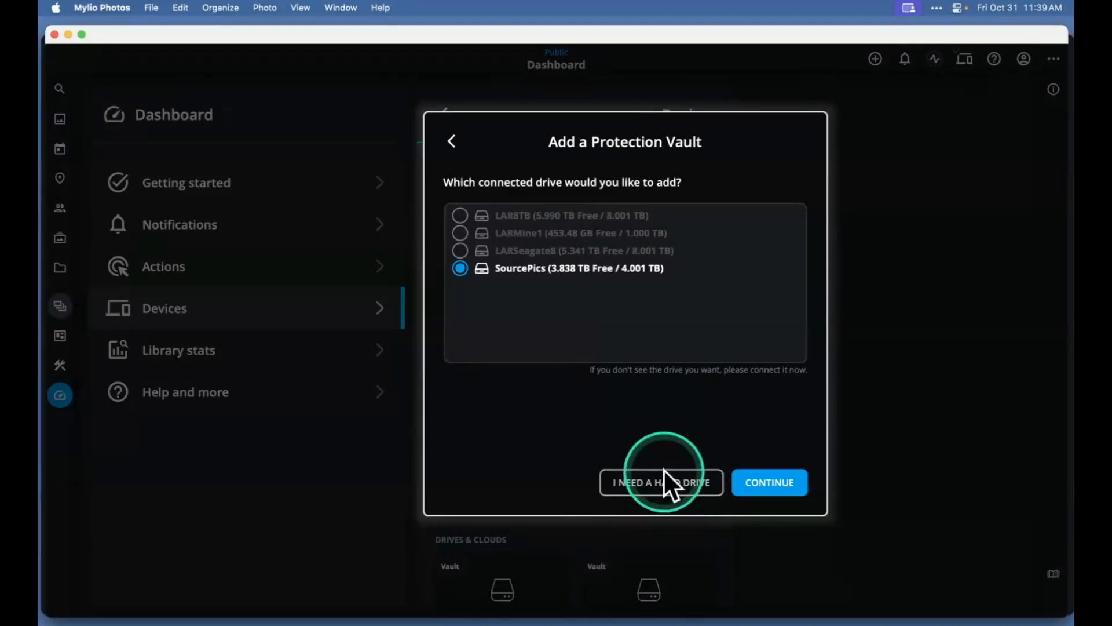
left_click(777, 481)
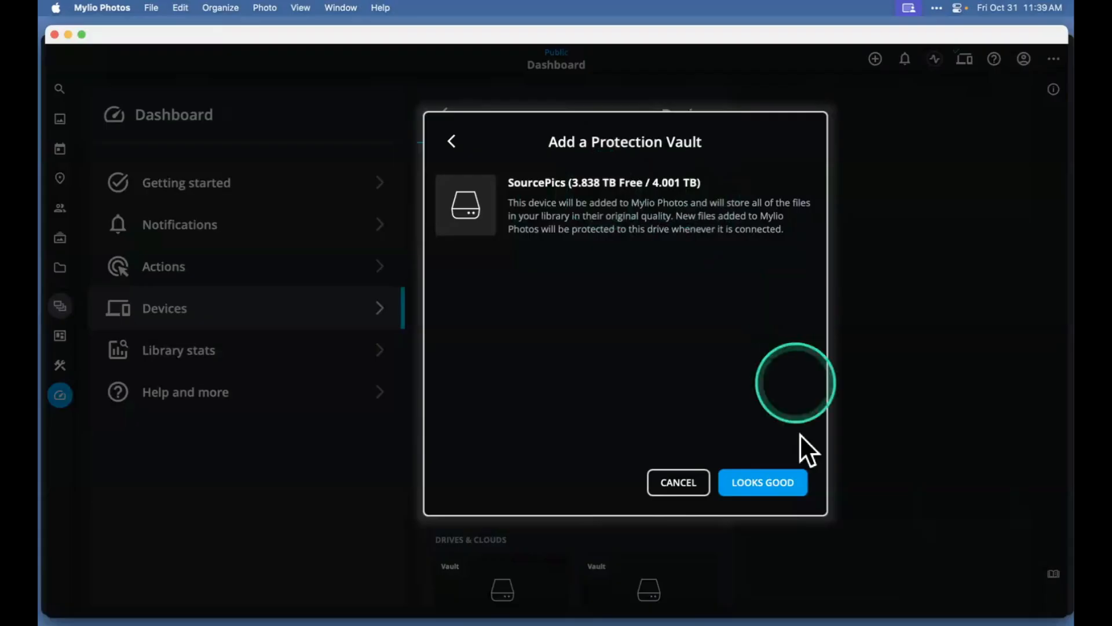
left_click(772, 481)
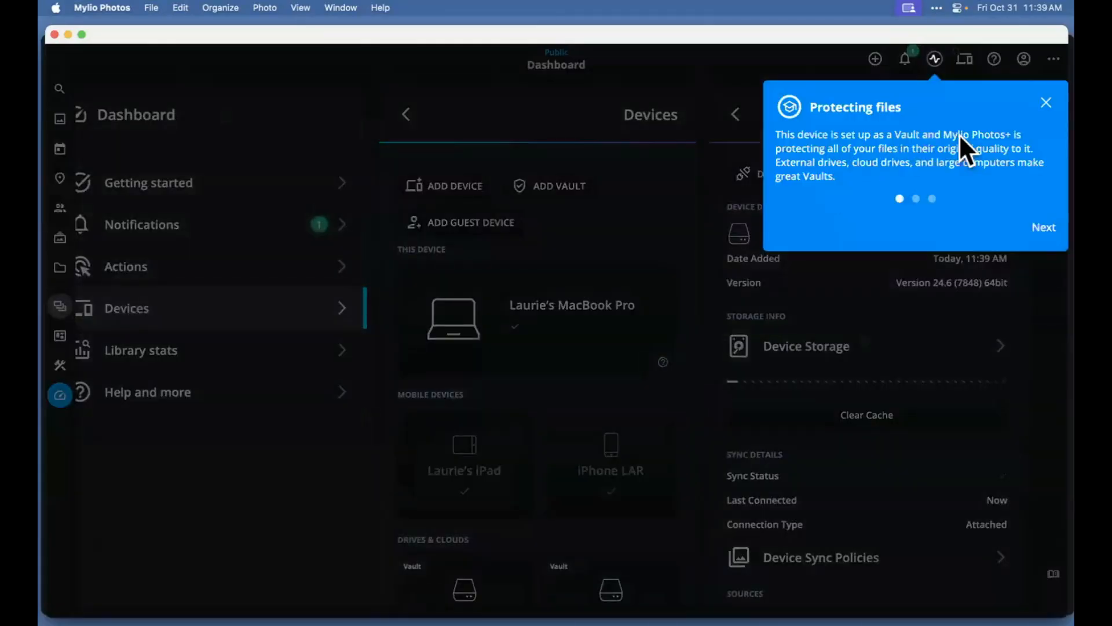
left_click(1047, 102)
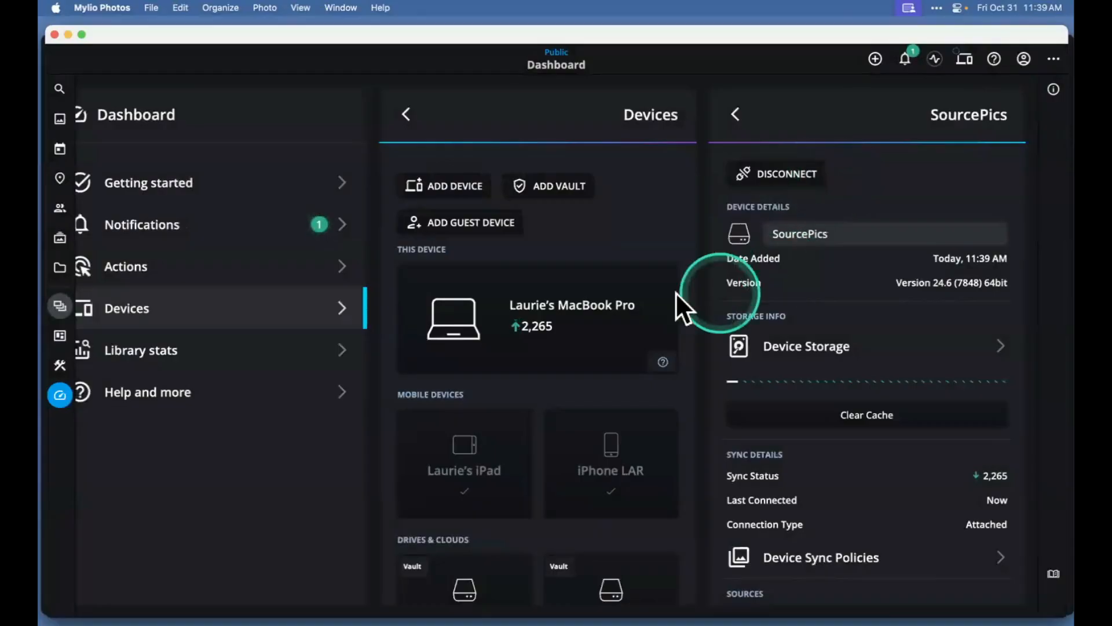
Check the sync status of this computer and the SourcePics vault, and consult the legend explaining the sync symbols.
scroll(570, 347, "down", 5)
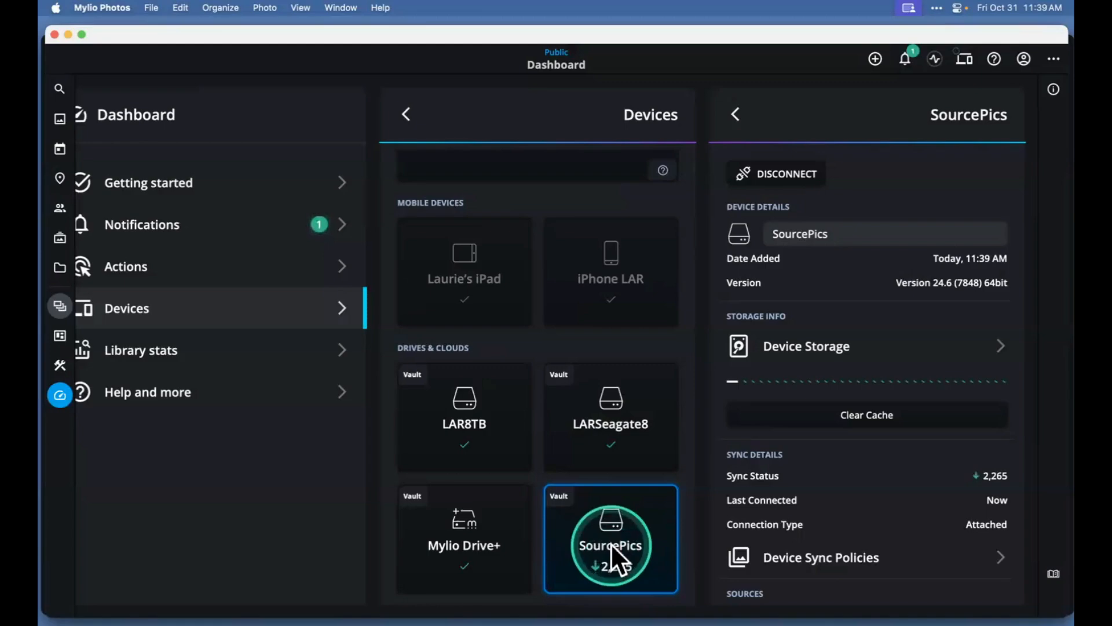
scroll(611, 543, "up", 5)
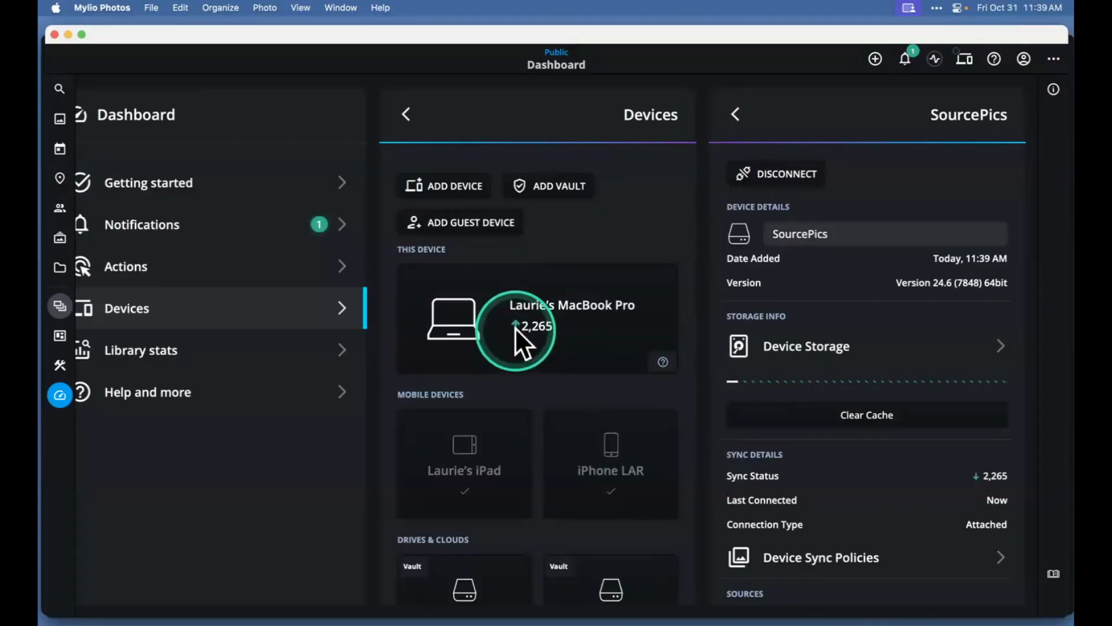
left_click(665, 364)
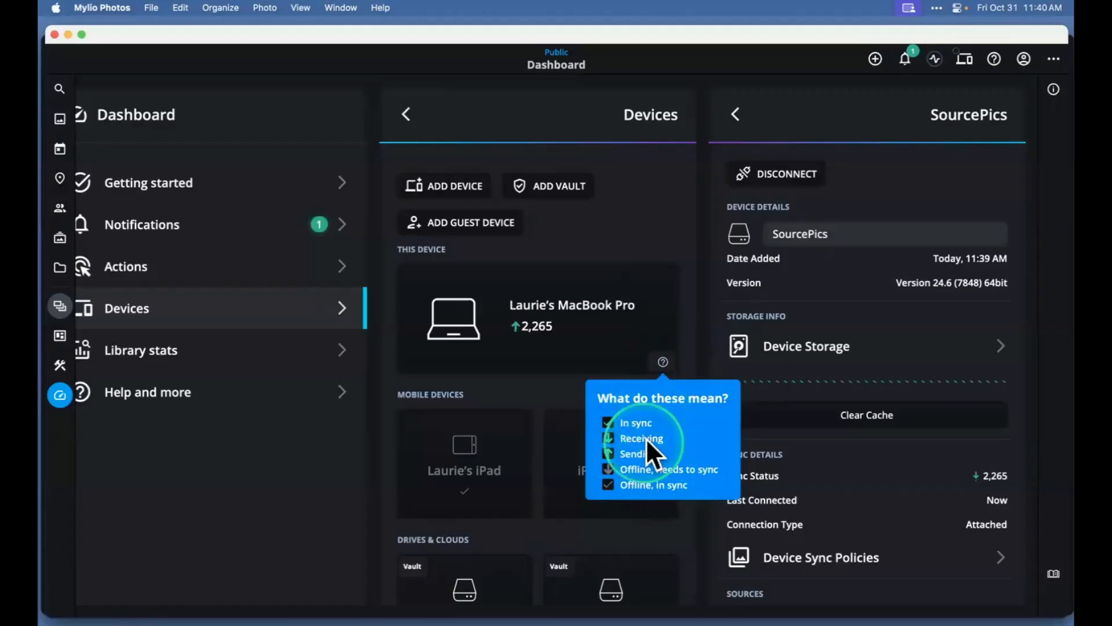
left_click(650, 204)
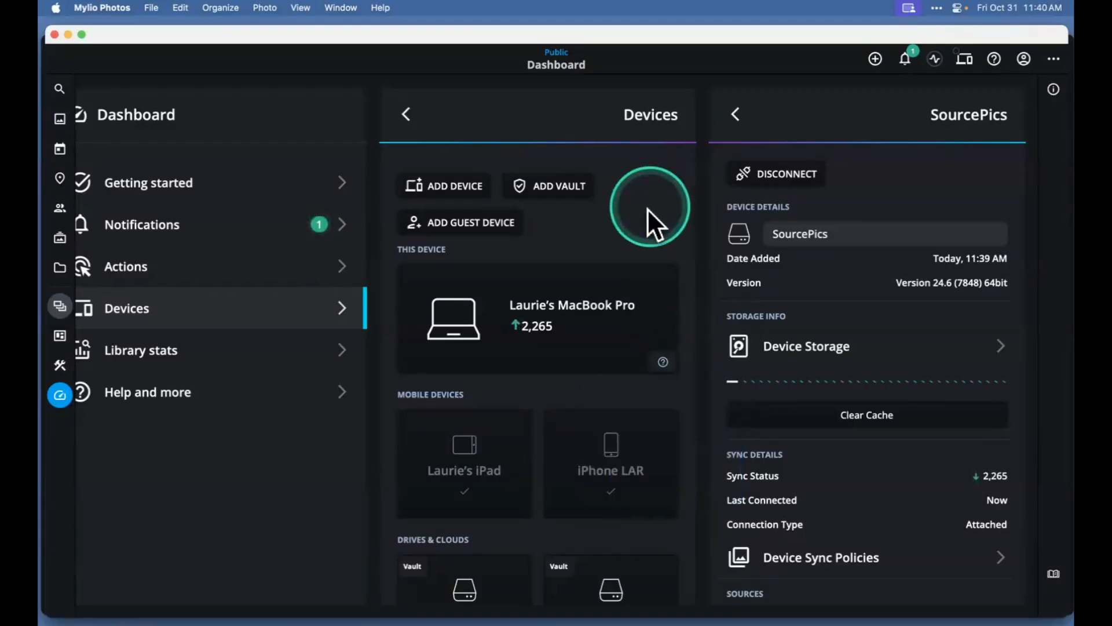
scroll(618, 409, "down", 3)
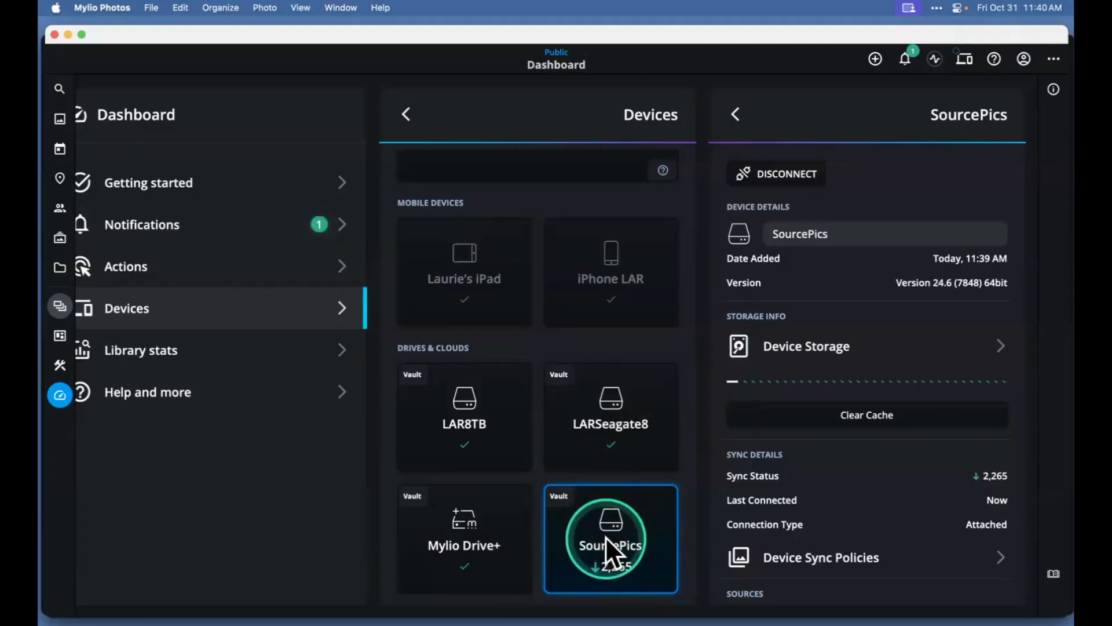
scroll(606, 537, "up", 4)
scroll(606, 536, "down", 4)
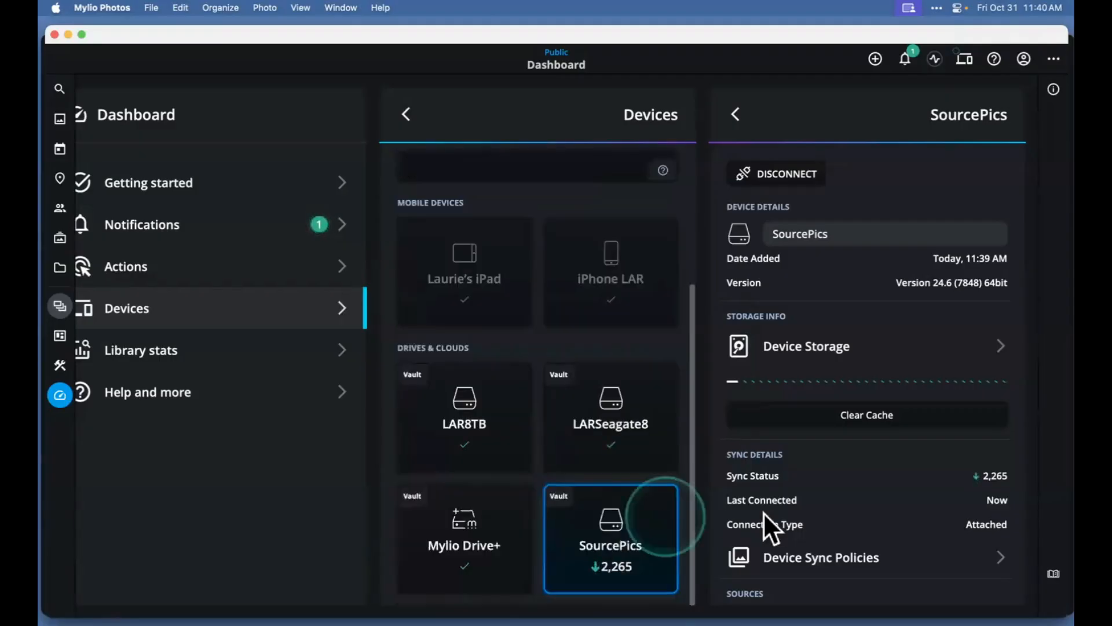
Examine the SourcePics drive's details and the presets offered in its device sync policies.
scroll(794, 492, "down", 3)
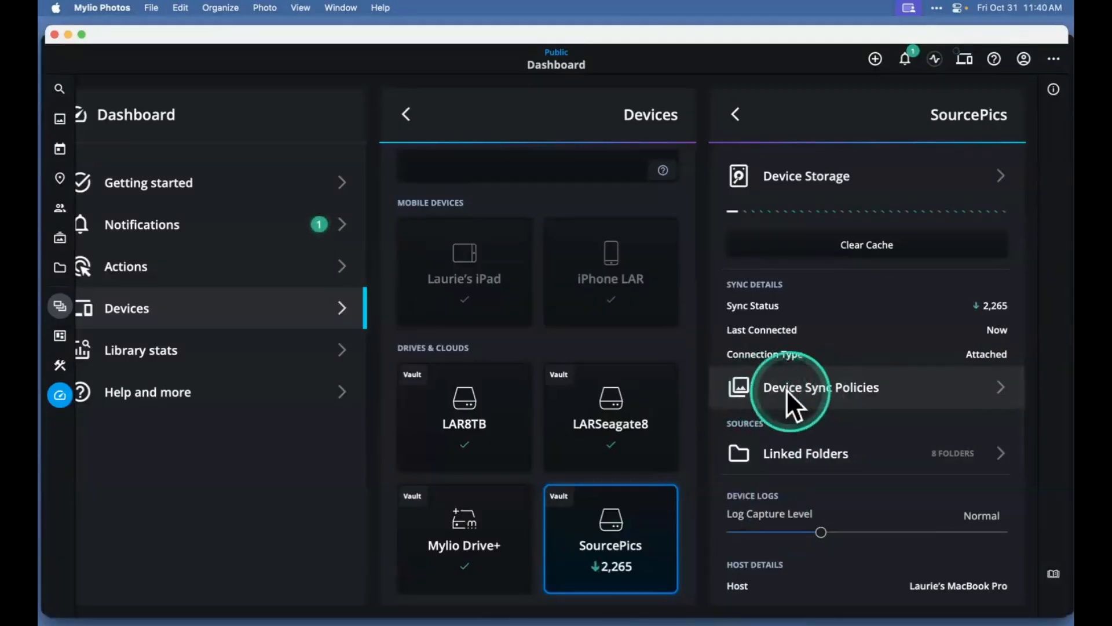
scroll(798, 187, "up", 3)
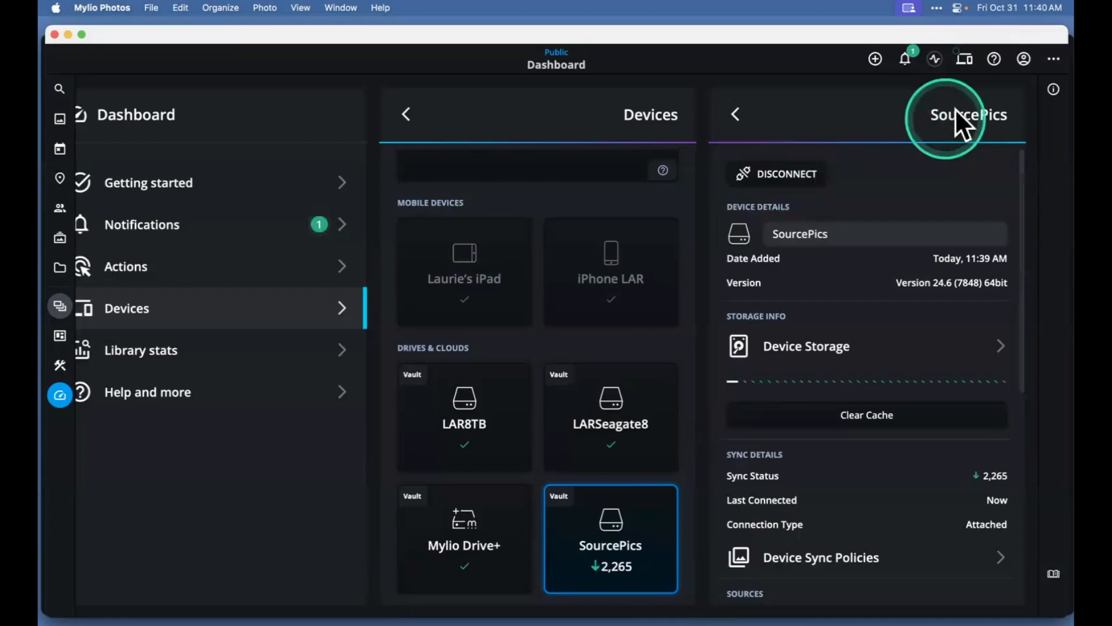
scroll(918, 458, "down", 5)
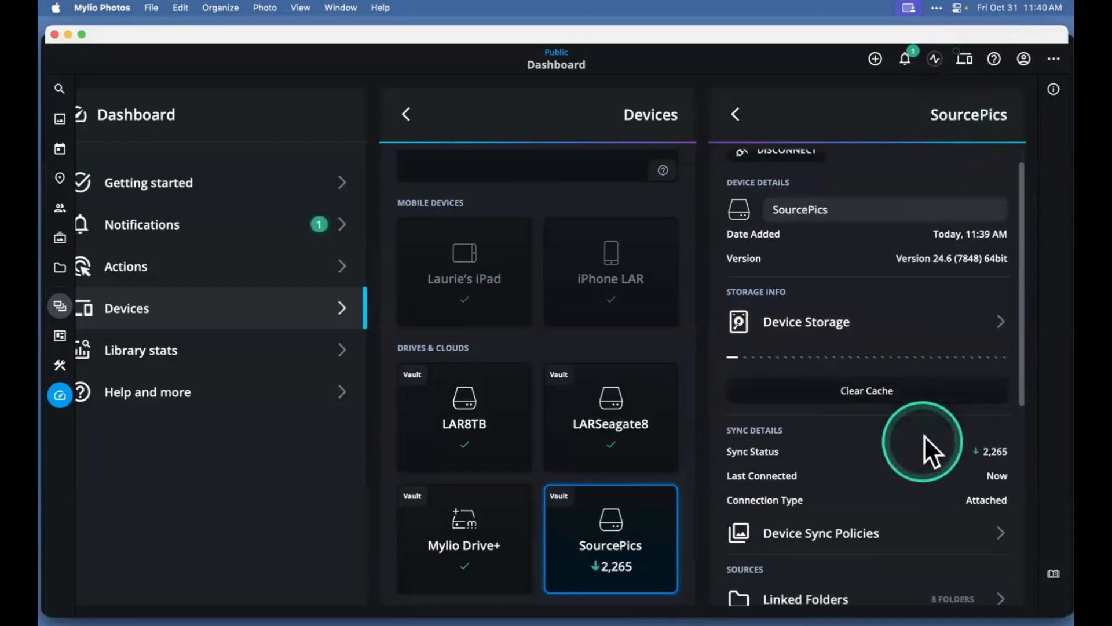
left_click(857, 368)
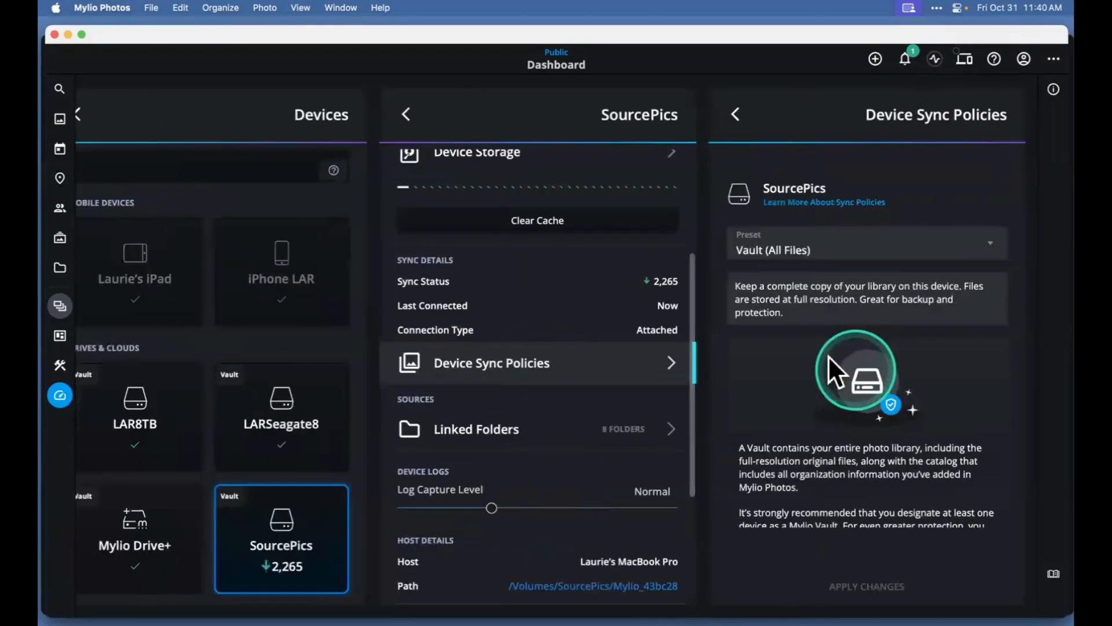
left_click(843, 243)
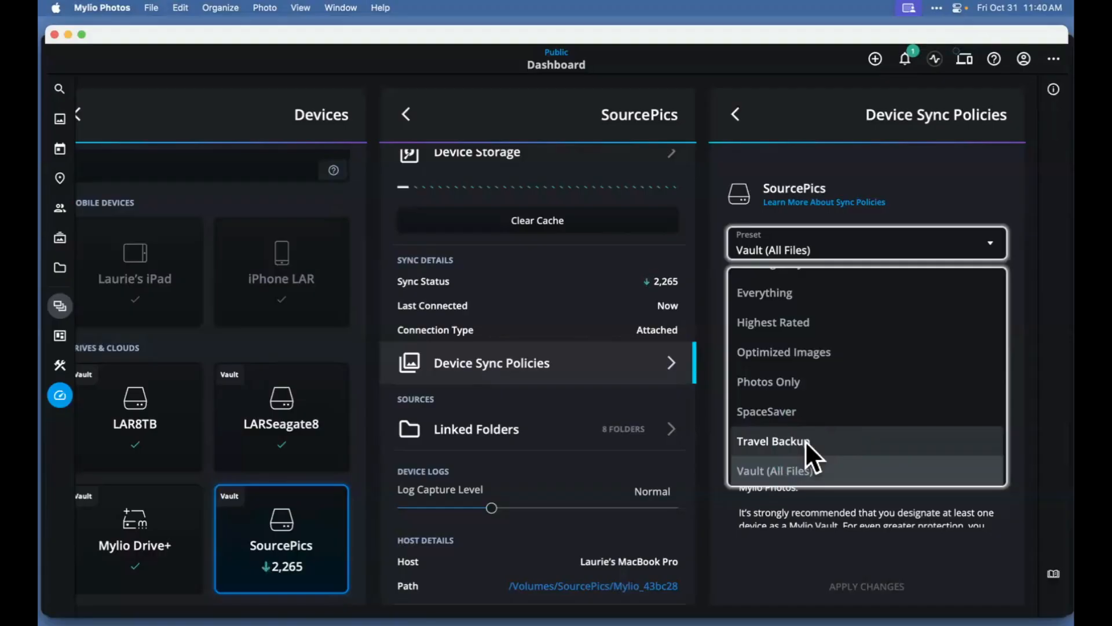
left_click(770, 443)
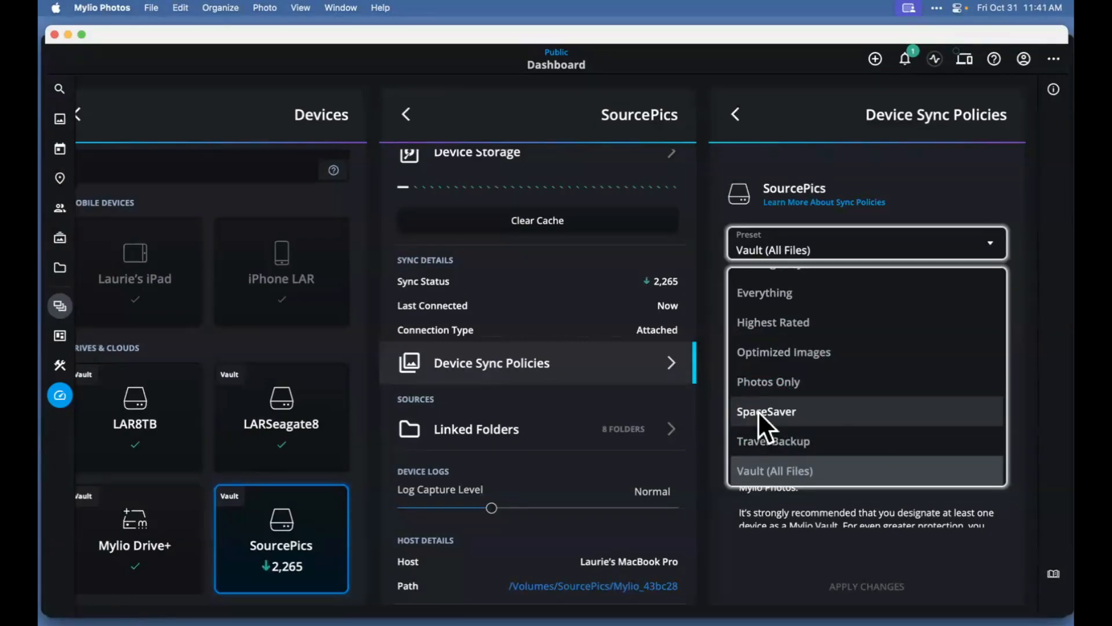
left_click(763, 412)
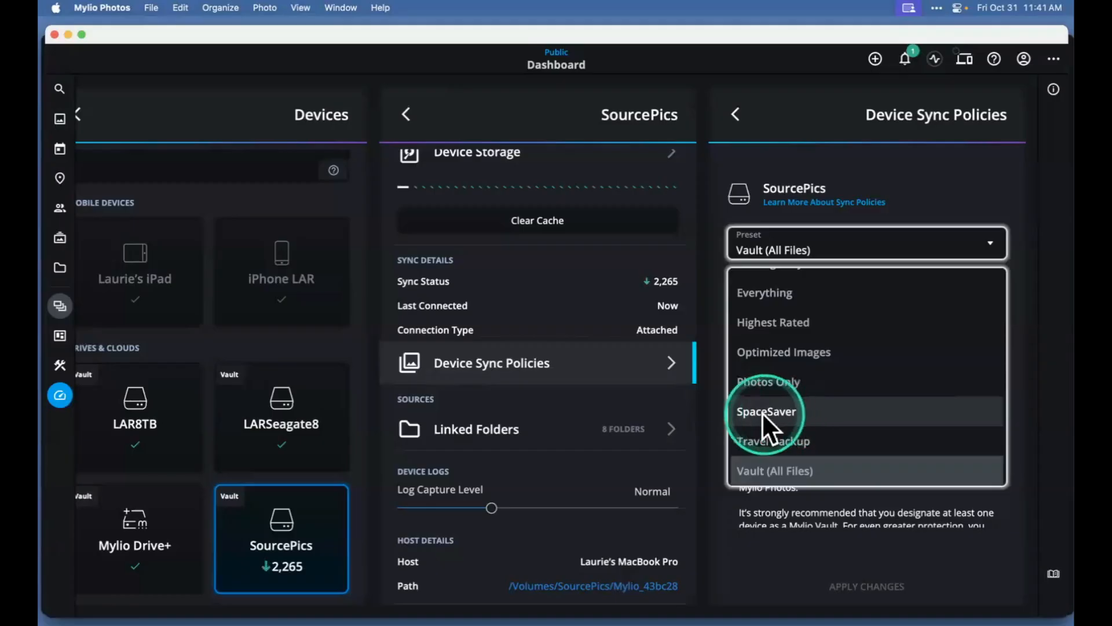
left_click(763, 384)
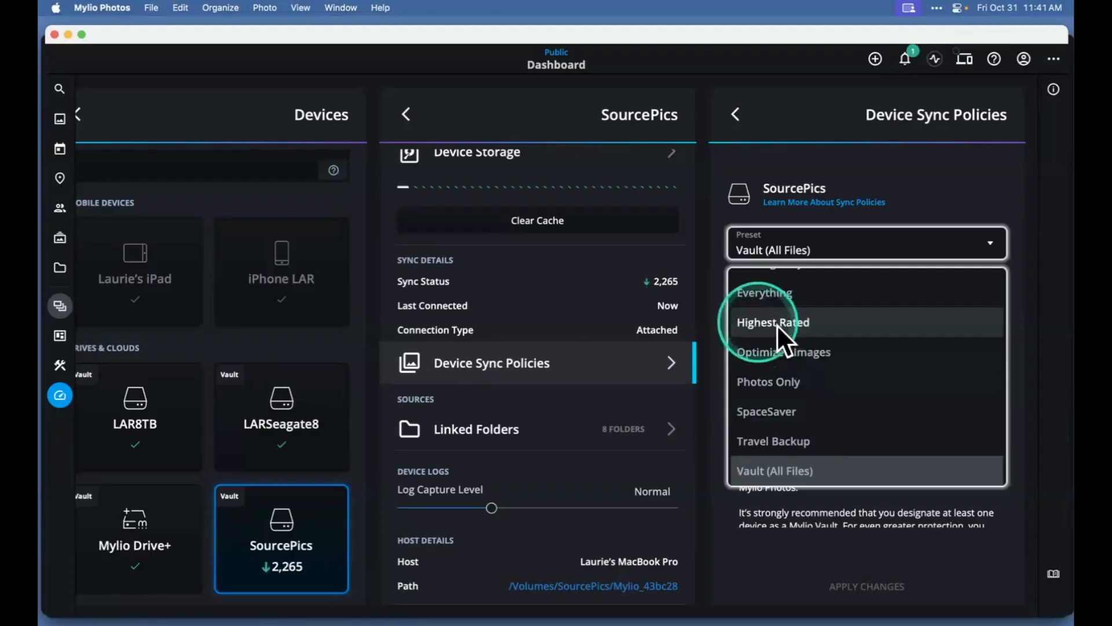
scroll(769, 297, "up", 2)
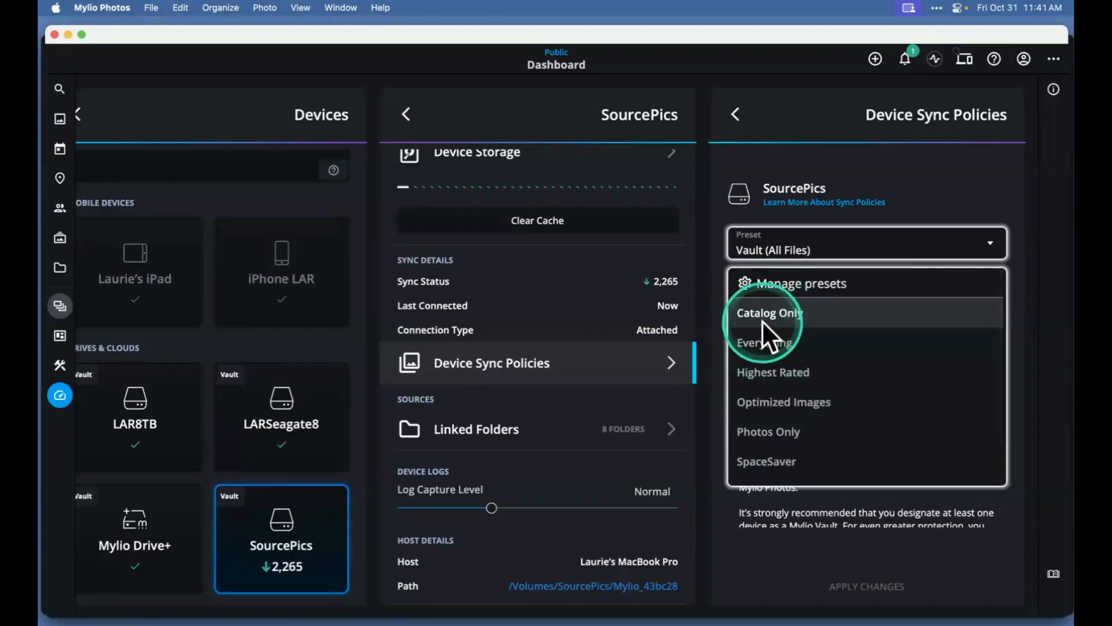
left_click(268, 128)
Open the iPhone's device sync policies and examine the presets offered for it.
scroll(406, 265, "left", 2)
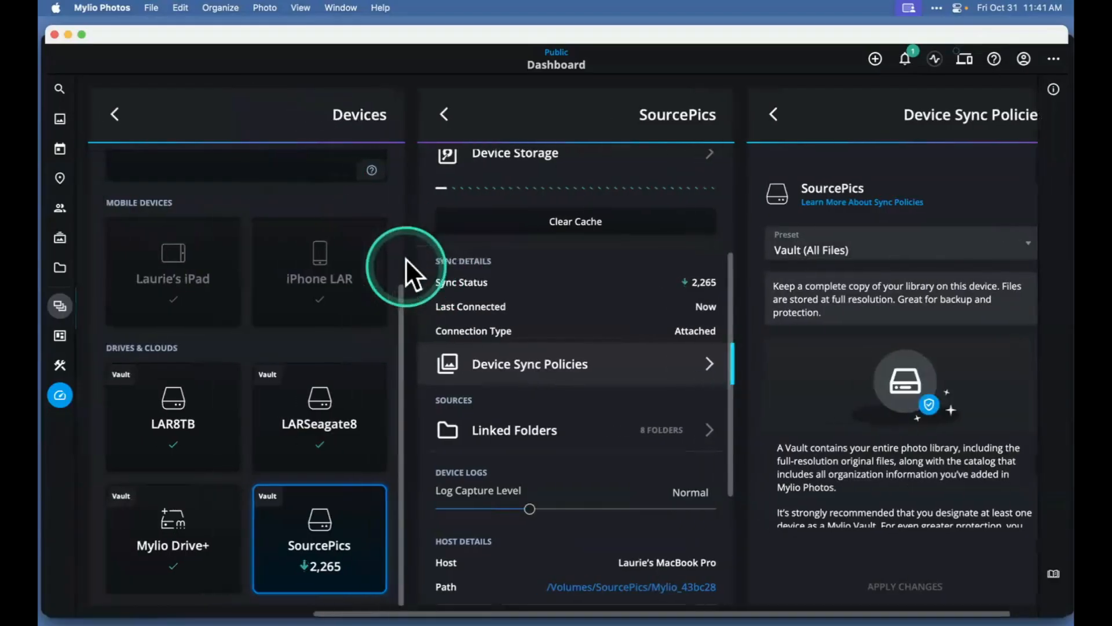
scroll(405, 259, "up", 4)
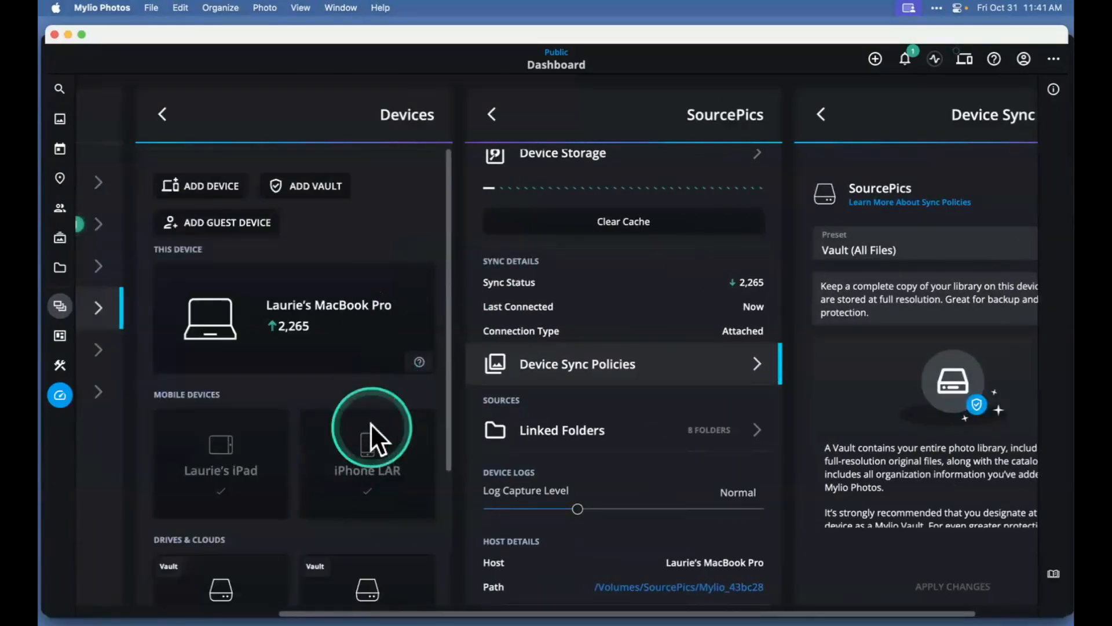
left_click(374, 461)
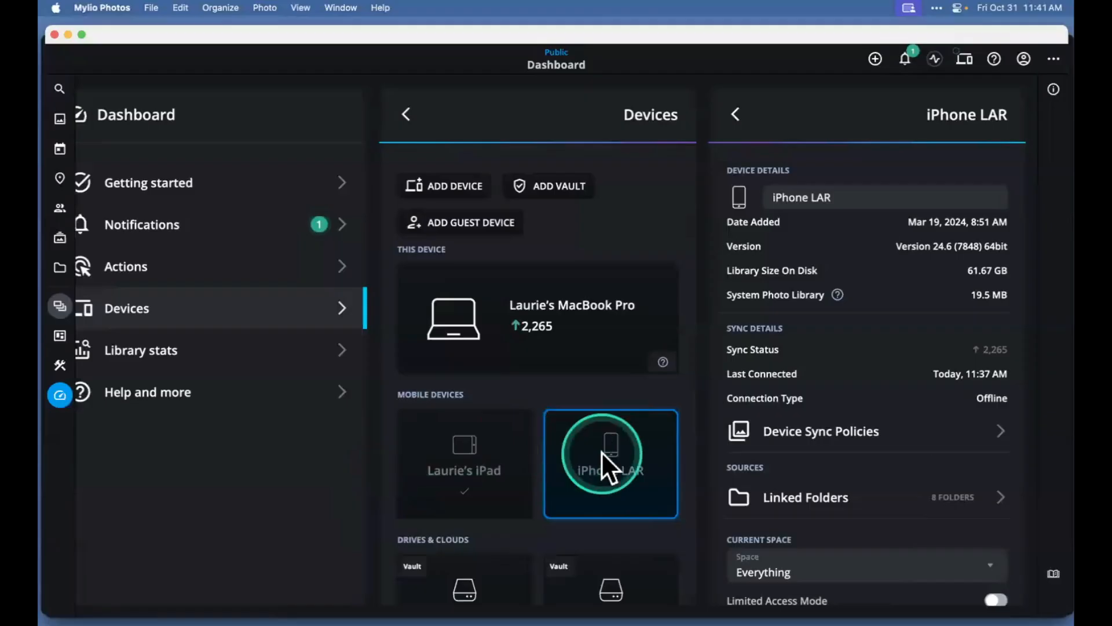
left_click(855, 436)
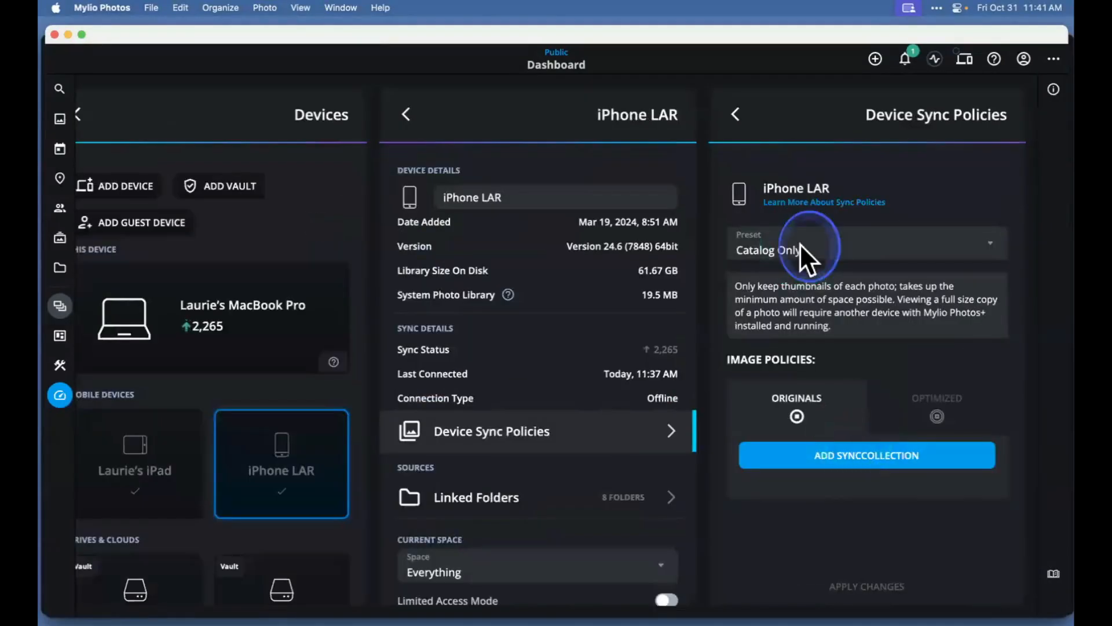
left_click(799, 244)
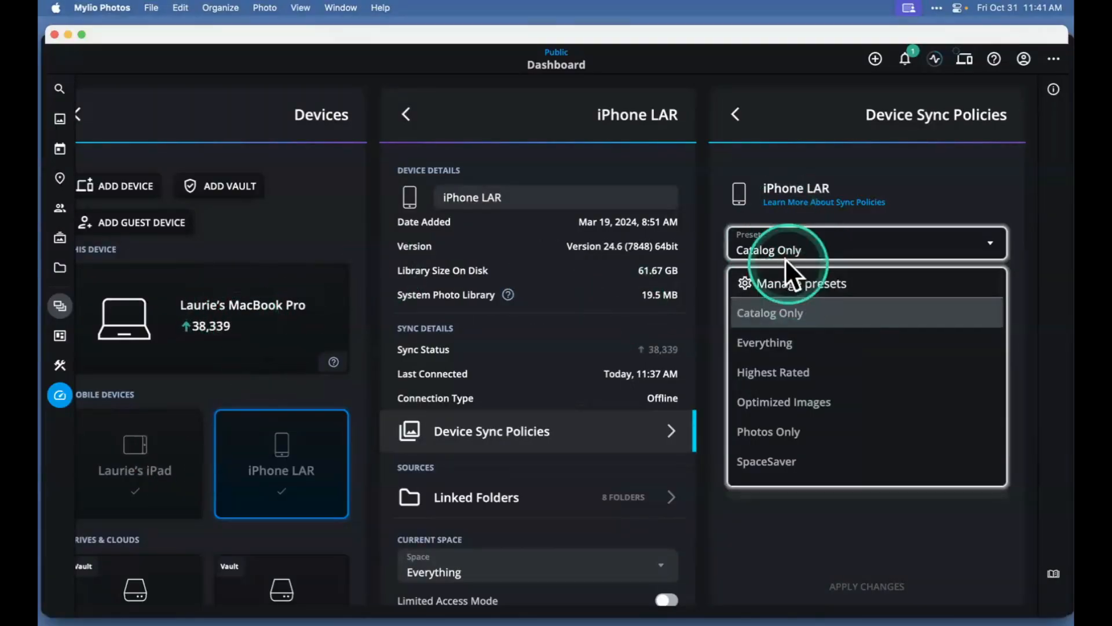
left_click(898, 146)
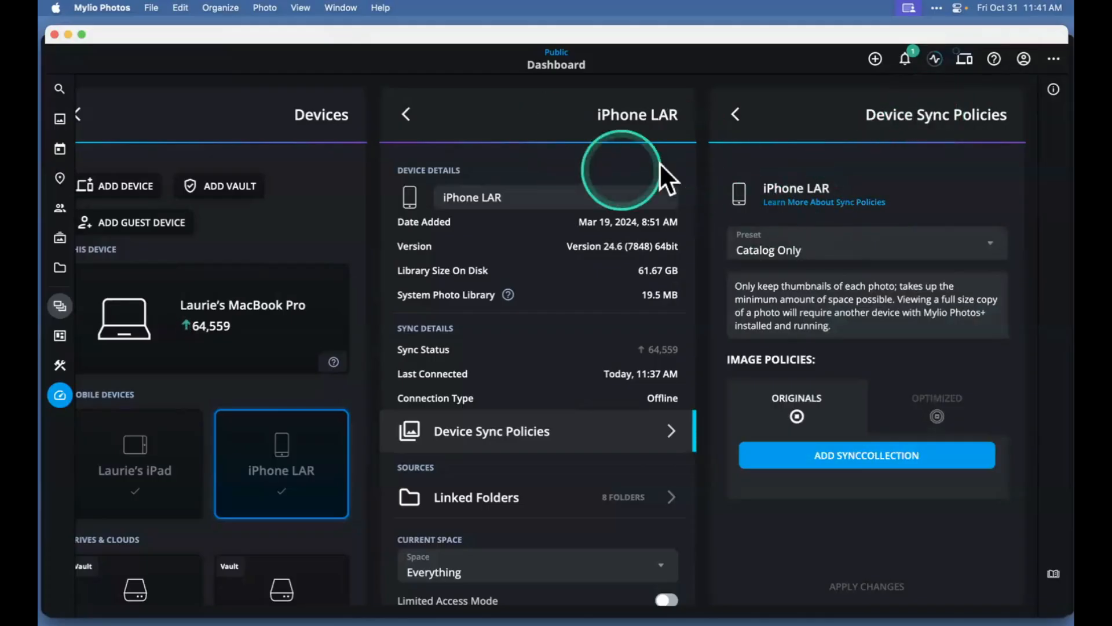
Return to the Devices list, switch to Finder and open the Mylio_43bc28 folder on the SourcePics drive.
left_click(408, 113)
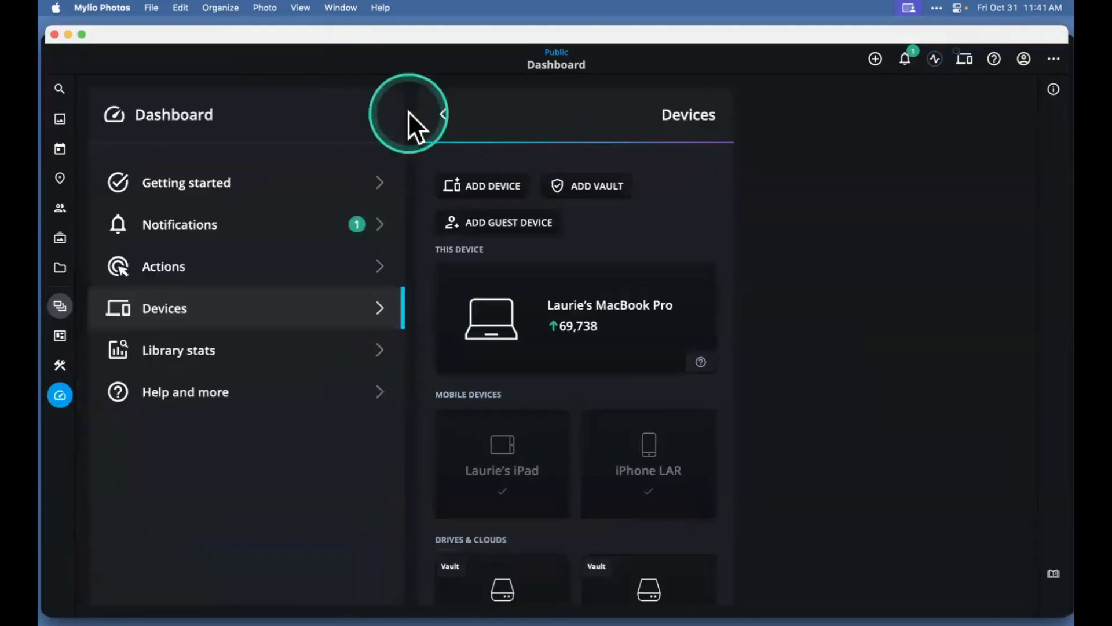
scroll(658, 435, "down", 3)
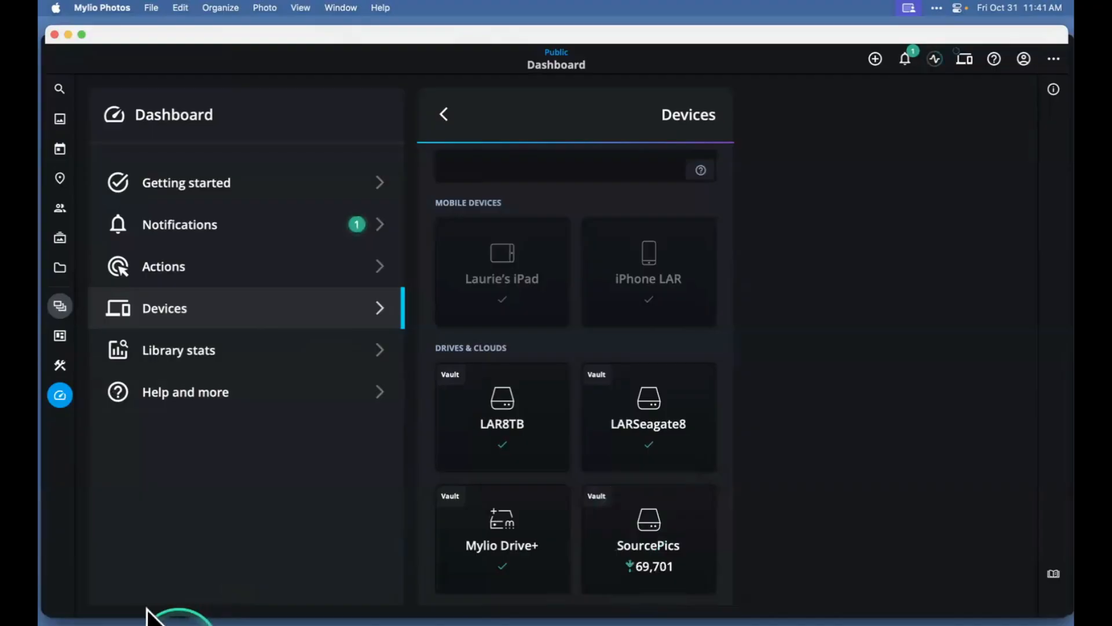
left_click(77, 610)
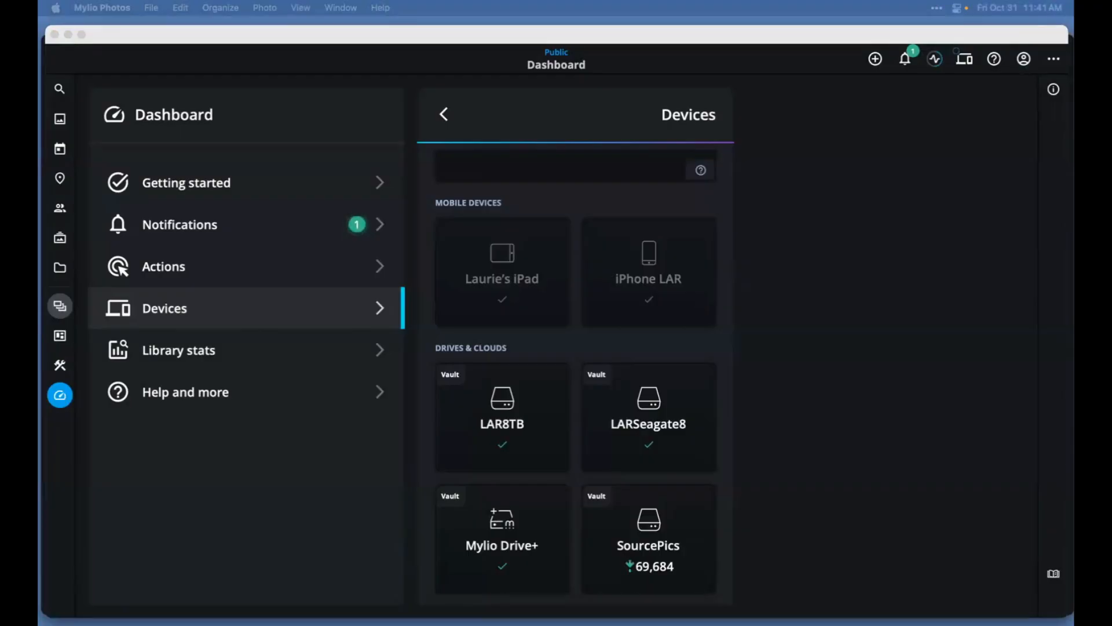
left_click_drag(886, 625, 548, 188)
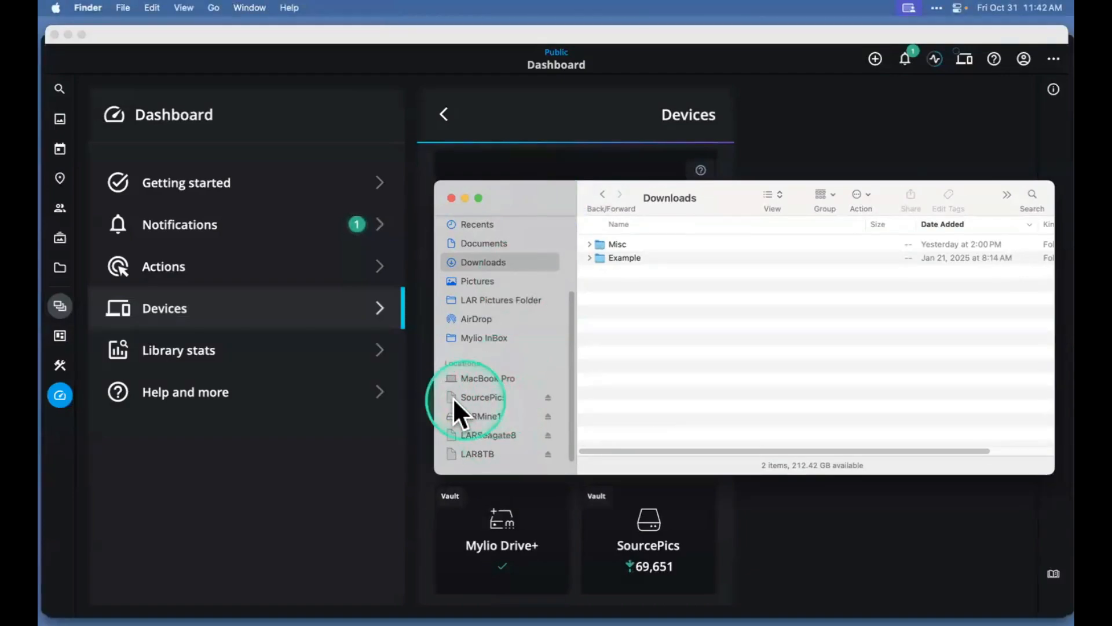
key("alt")
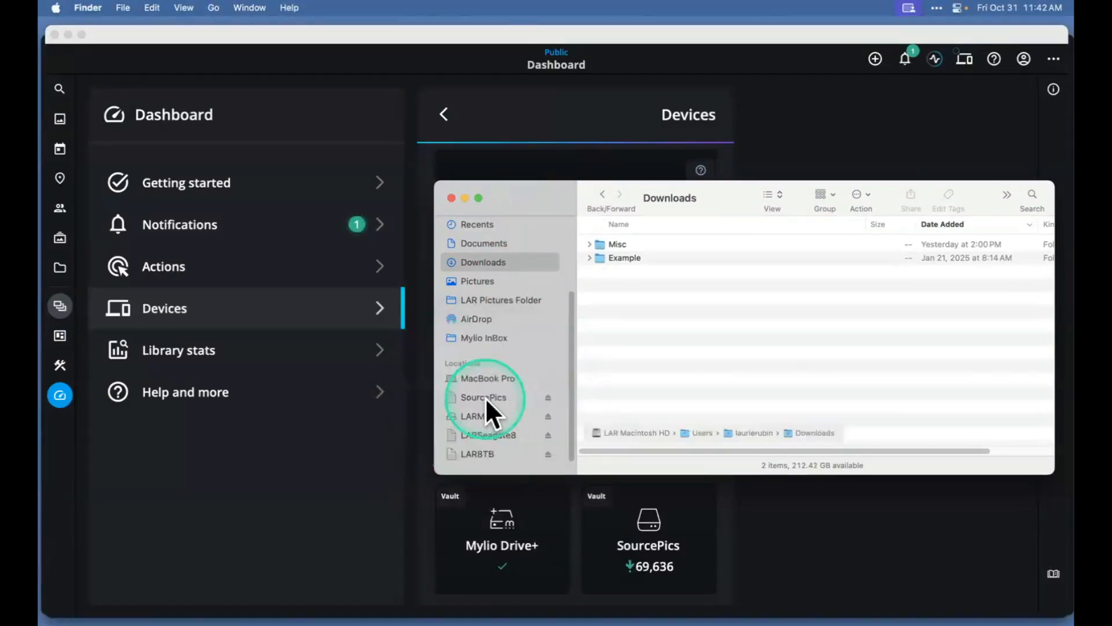
left_click(485, 398)
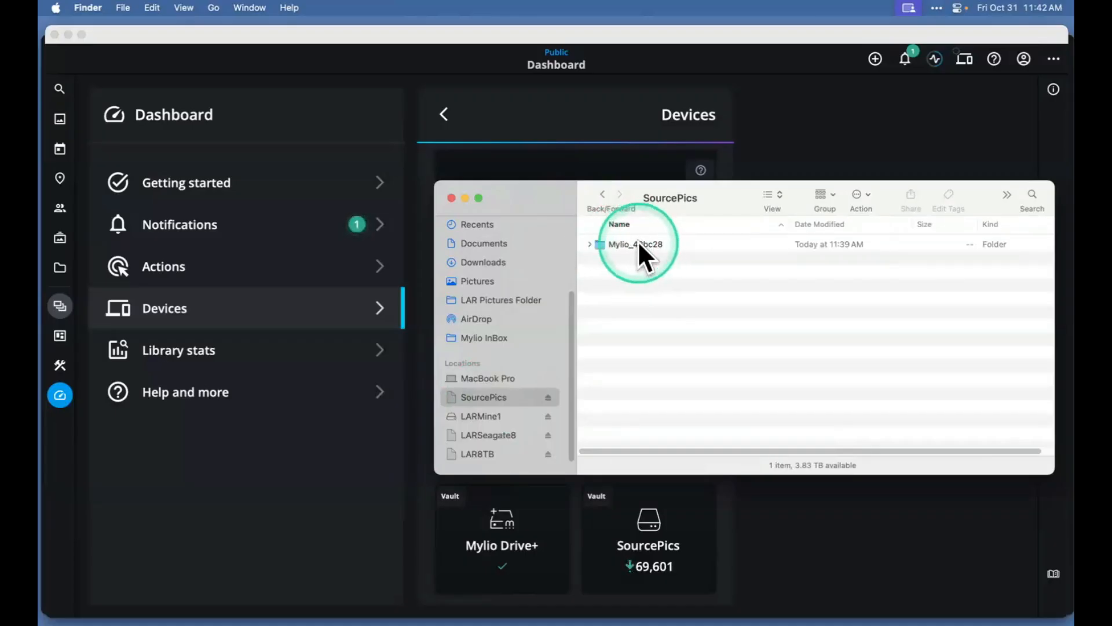
left_click(598, 244)
double_click(598, 244)
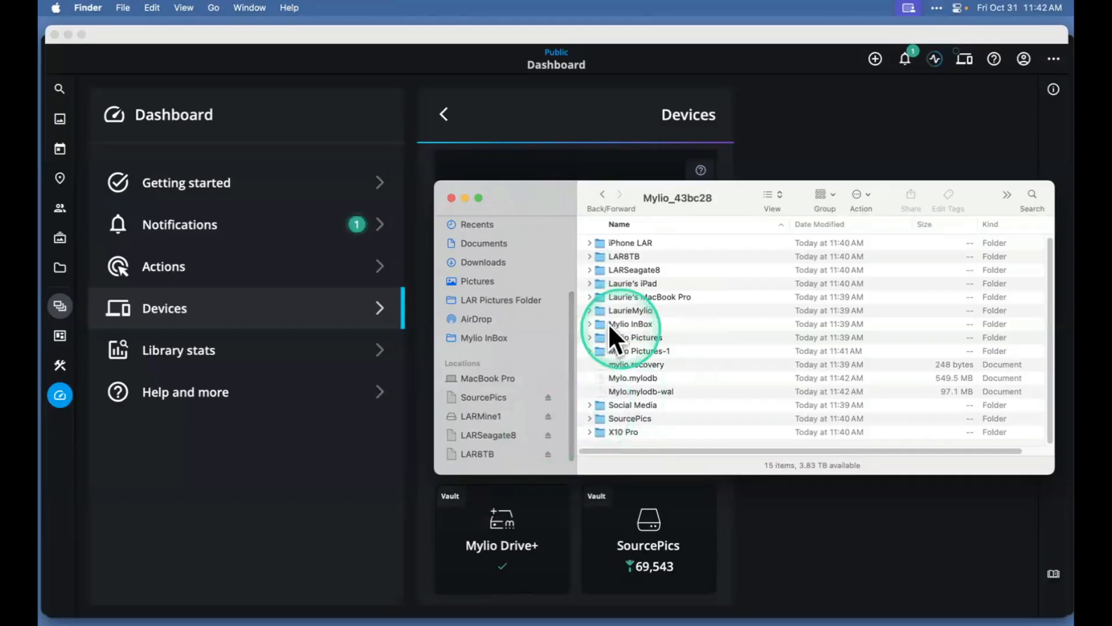
Look through the folders in the SourcePics vault and open its Mylio Pictures folder.
key("alt")
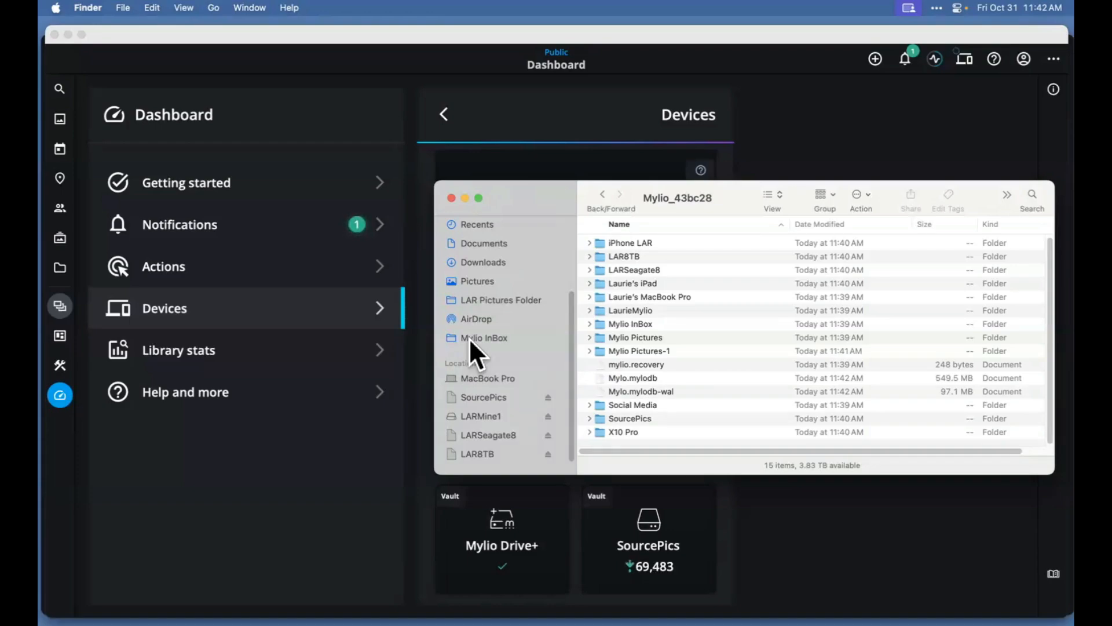
left_click(470, 342)
key("alt")
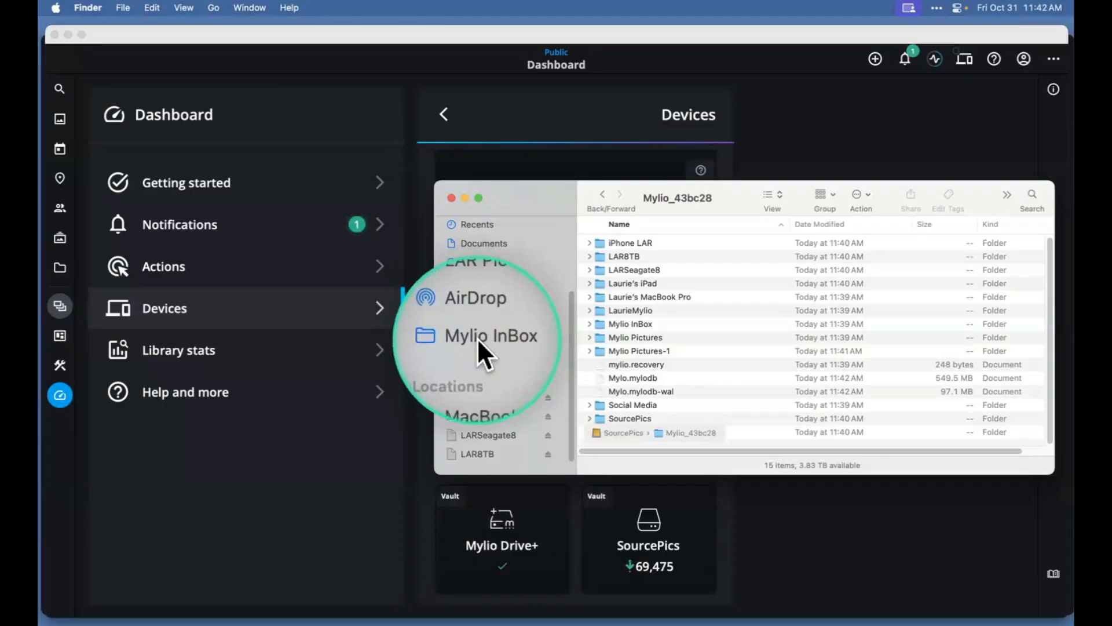
left_click(636, 336)
double_click(601, 337)
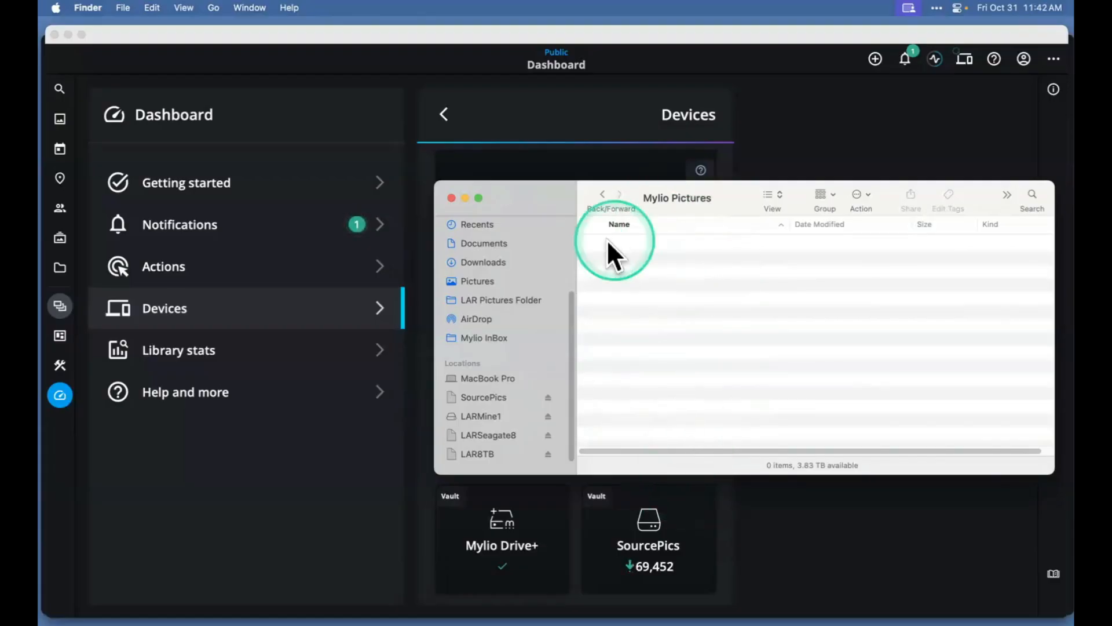
Close the Finder window and check the photo and folder counts of Mylio Pictures in the Folders view of Mylio Photos.
left_click(451, 197)
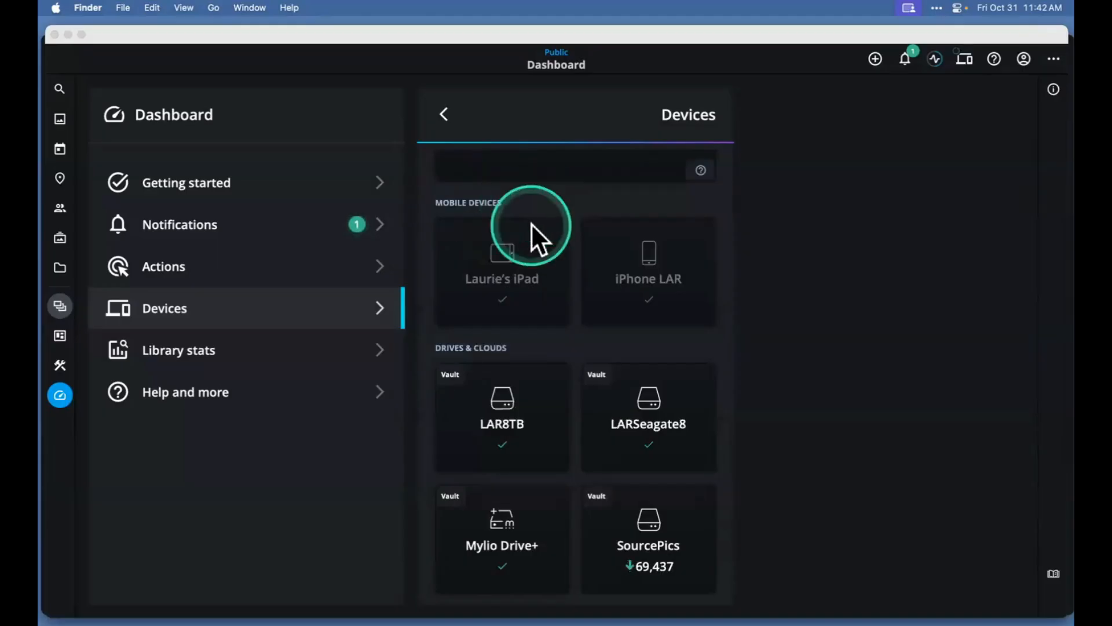
left_click(58, 270)
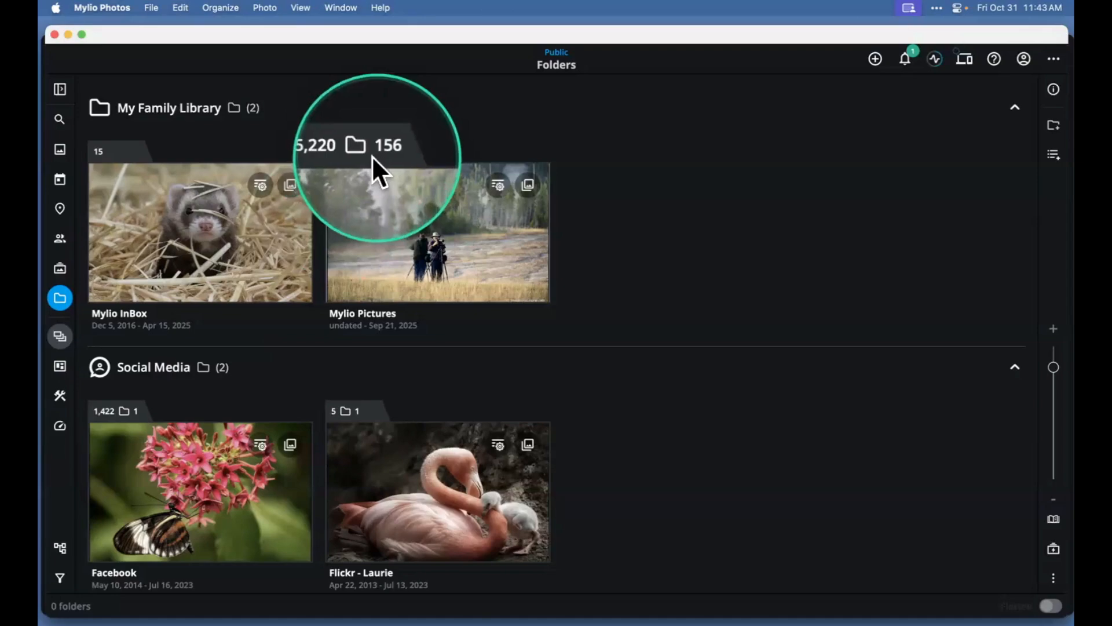
mouse_move(364, 158)
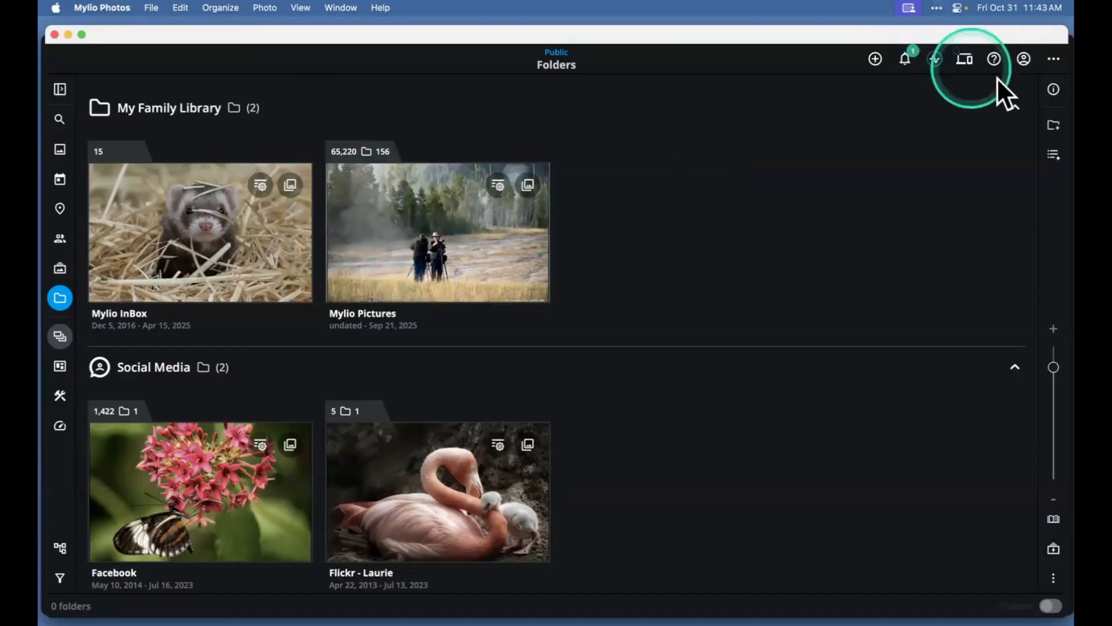
Return to the Devices list, examine the device types and cloud services available to add, and close the dialog without adding anything.
left_click(965, 58)
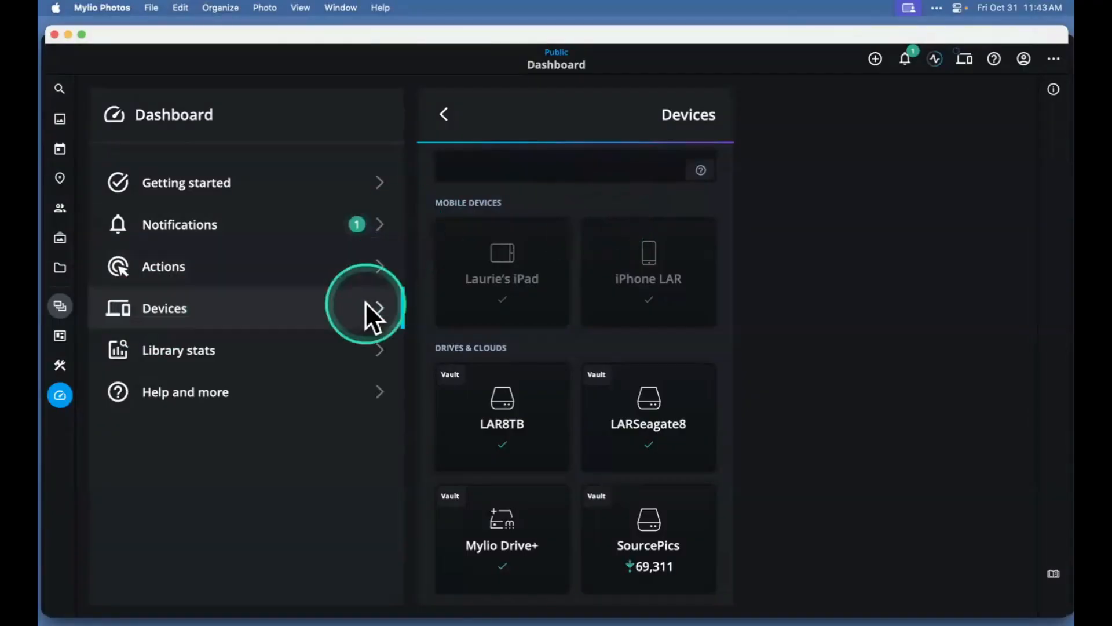
scroll(458, 287, "up", 5)
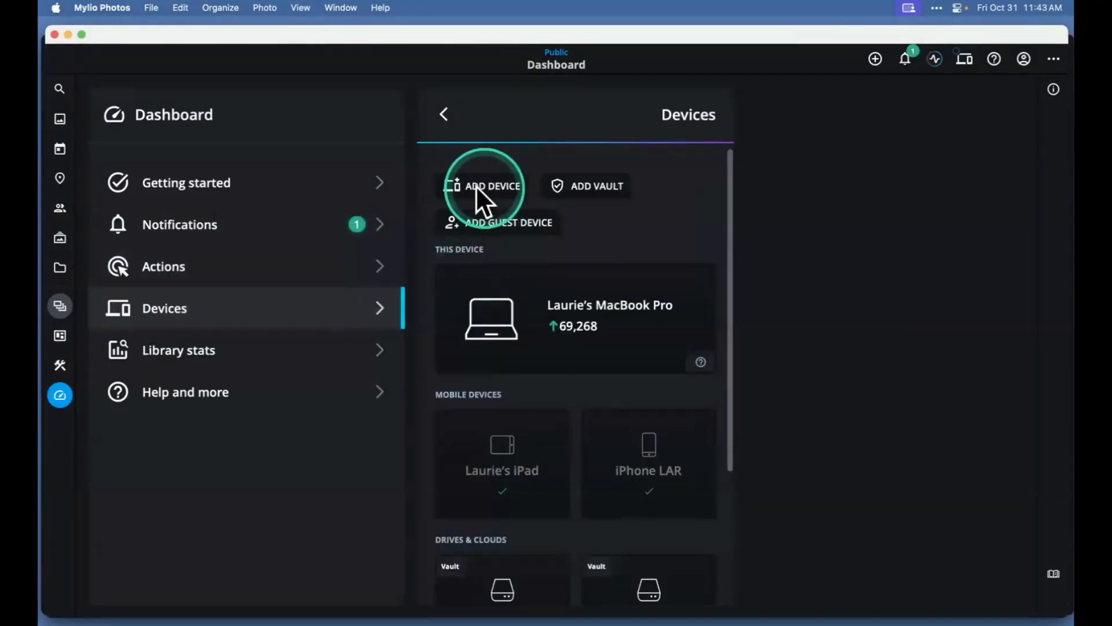
left_click(477, 185)
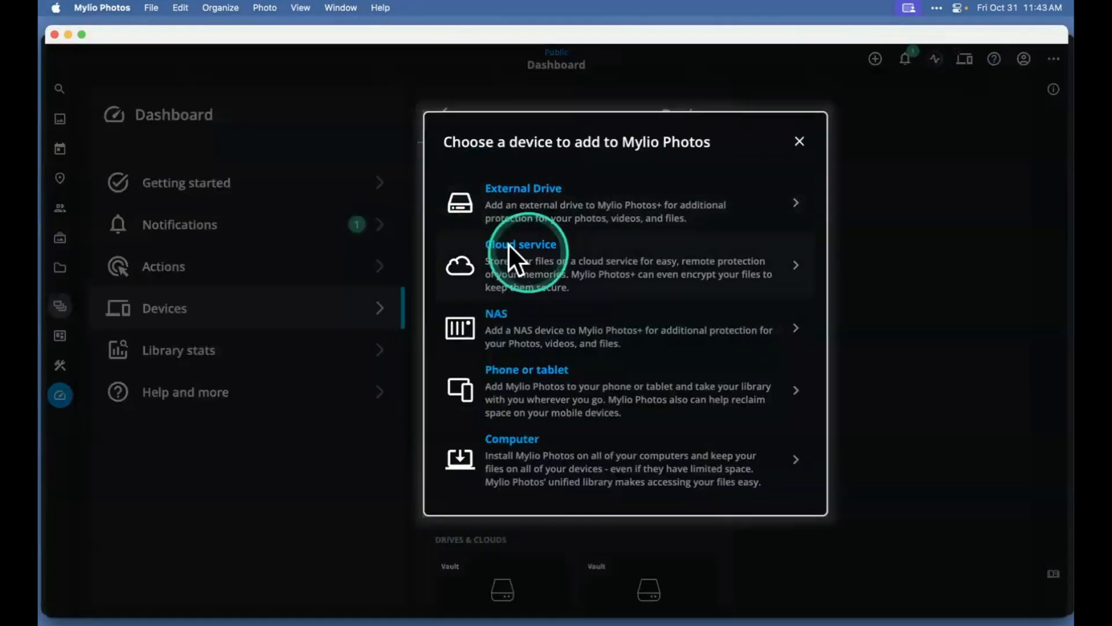
left_click(565, 260)
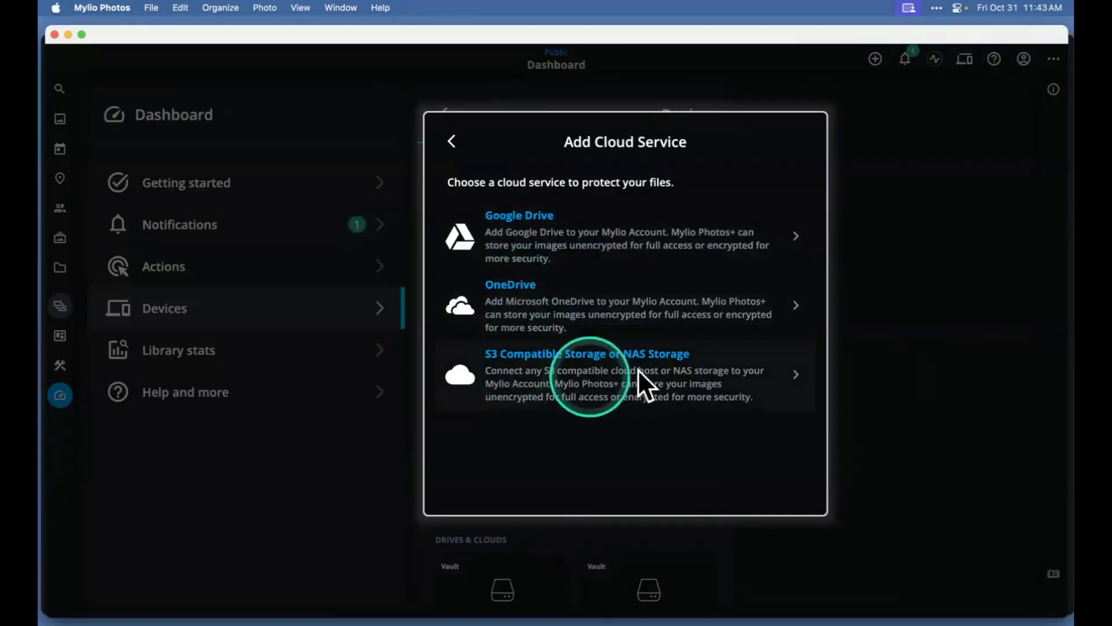
left_click(451, 141)
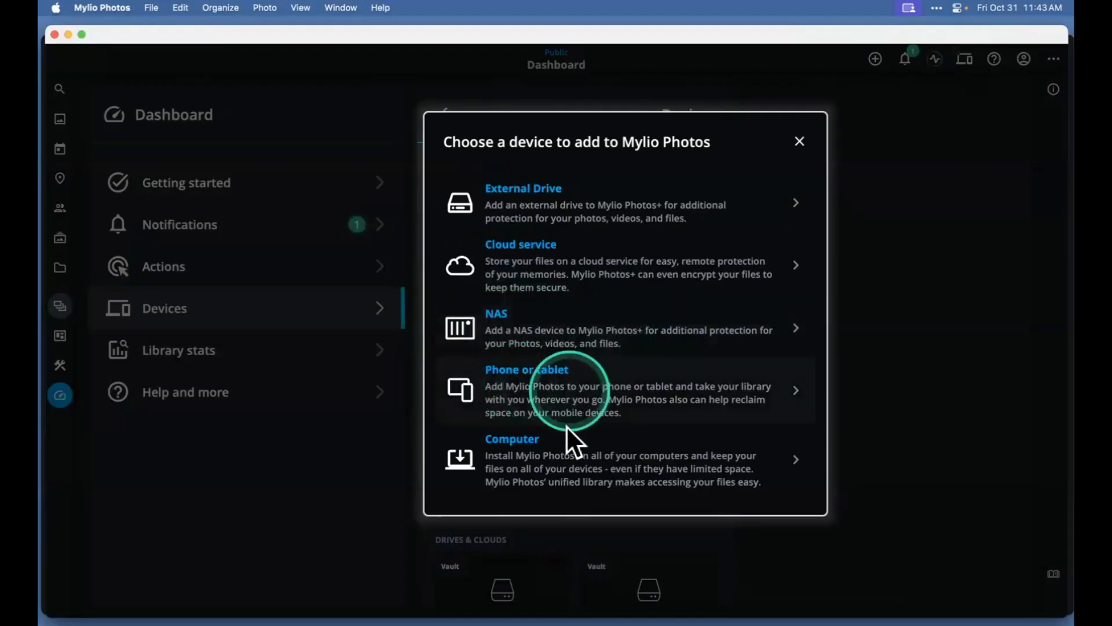
left_click(799, 141)
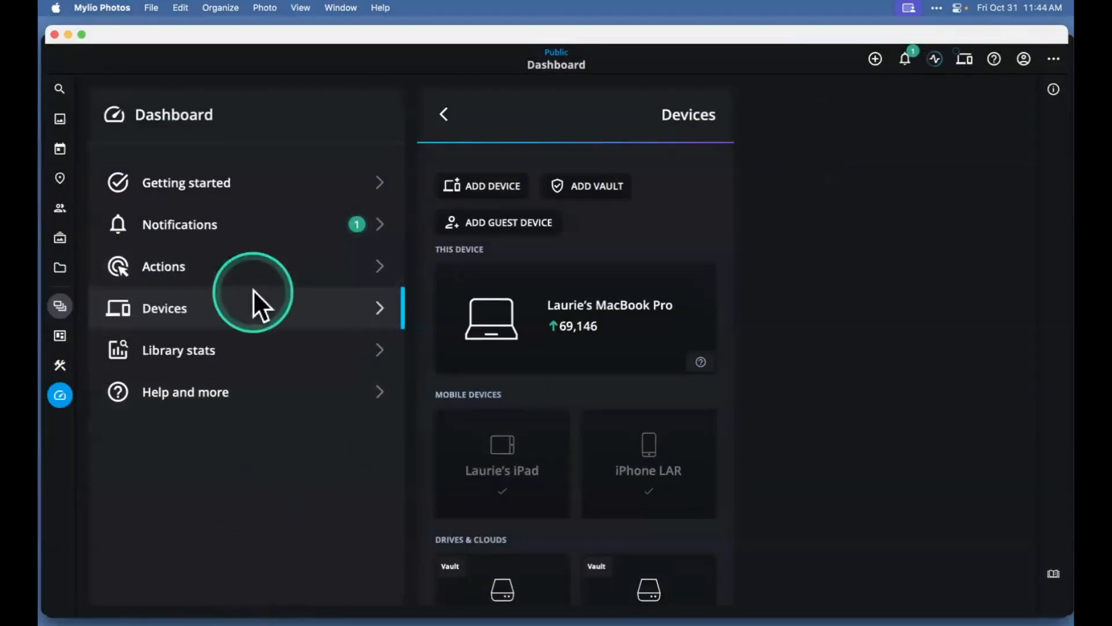
Switch to the Keynote presentation showing the slide on setting a drive to vault.
key("super+Tab")
left_click(253, 313)
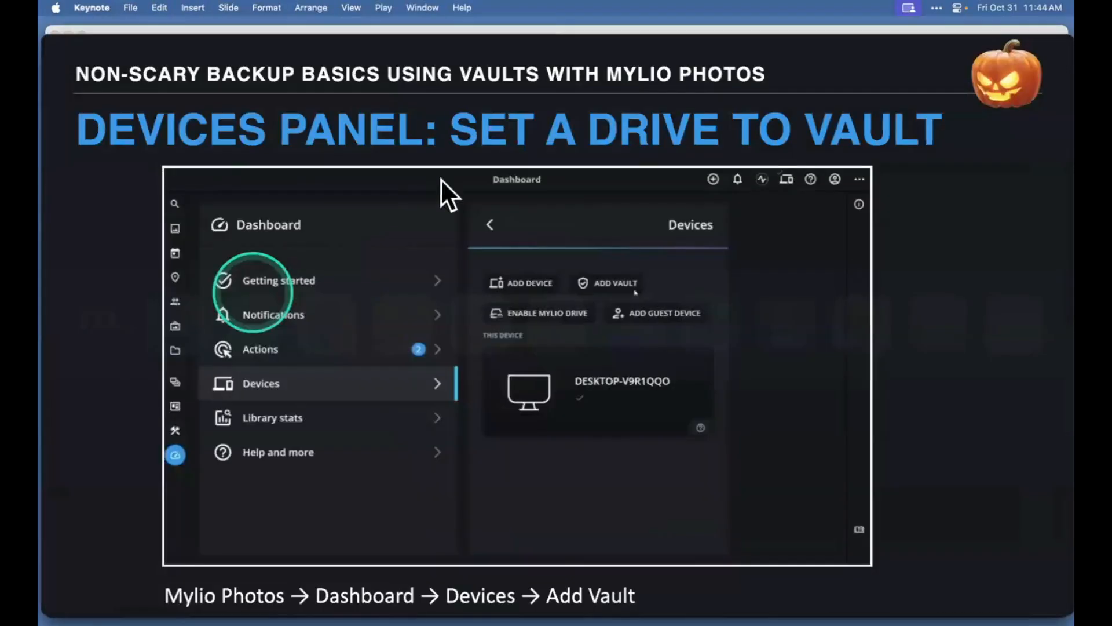